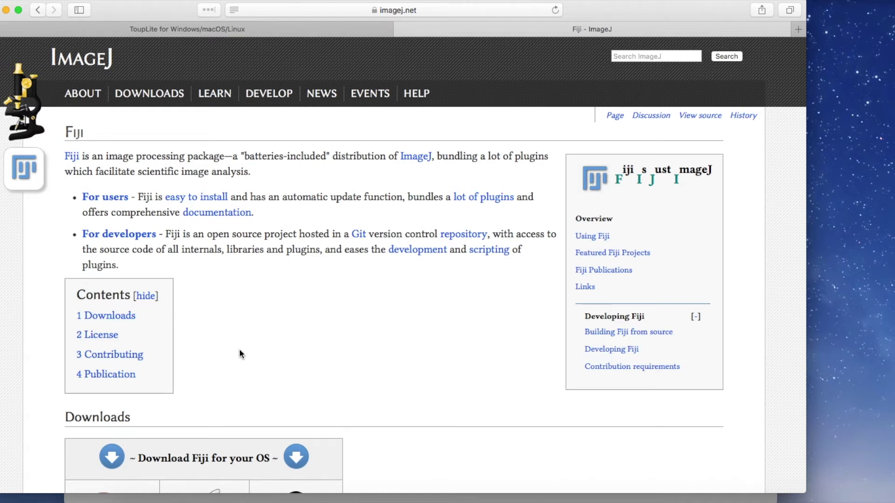
# Review the Fiji page on imagej.net, covering its download options for each operating system, licensing, contributing and publication sections.
pyautogui.scroll(-3, 240, 355)
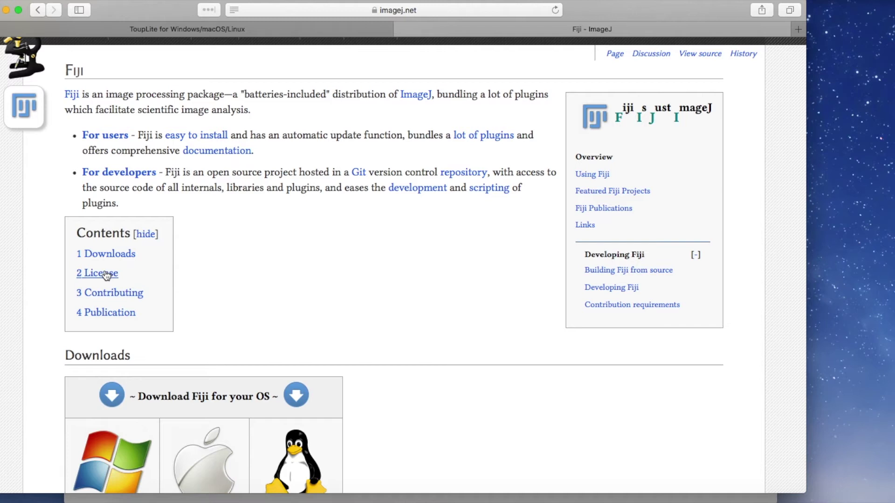
pyautogui.scroll(-7, 299, 275)
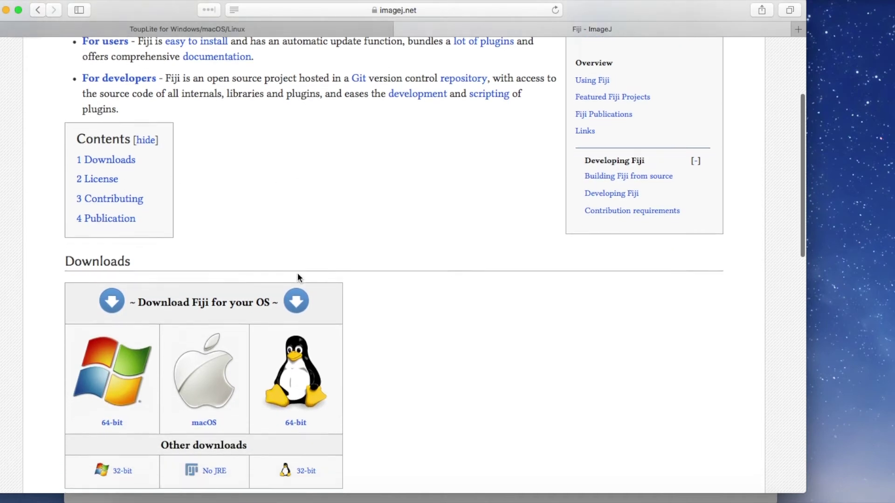
pyautogui.scroll(10, 367, 298)
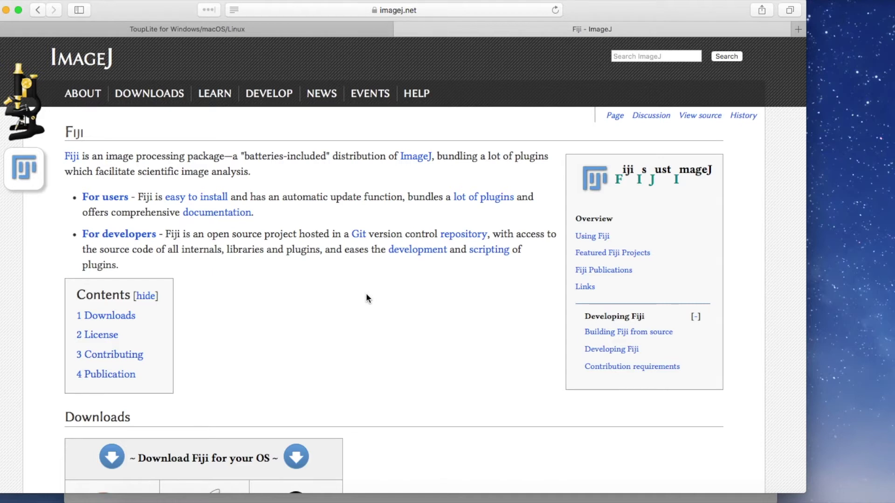
pyautogui.scroll(-15, 368, 298)
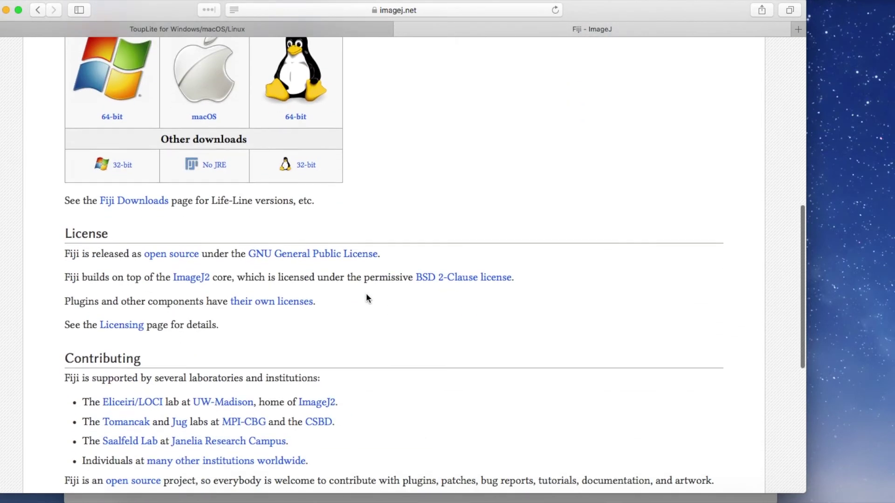
pyautogui.scroll(-3, 366, 299)
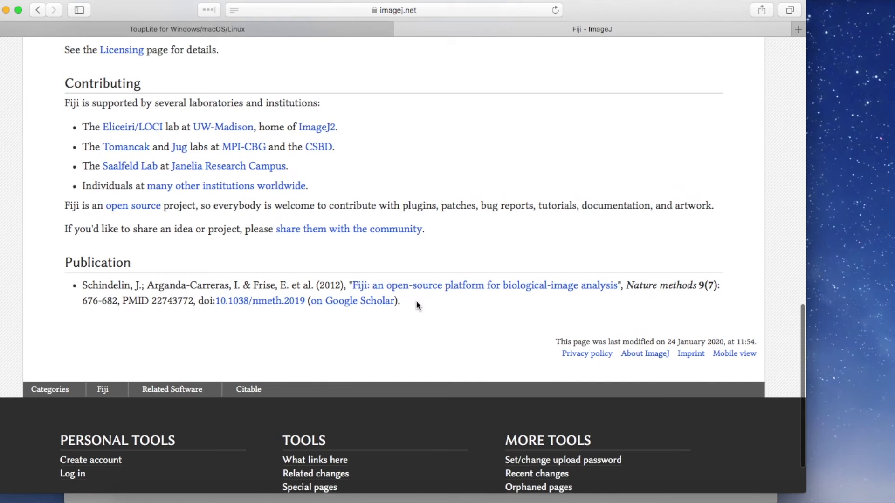
pyautogui.moveTo(50, 271); pyautogui.dragTo(431, 322)
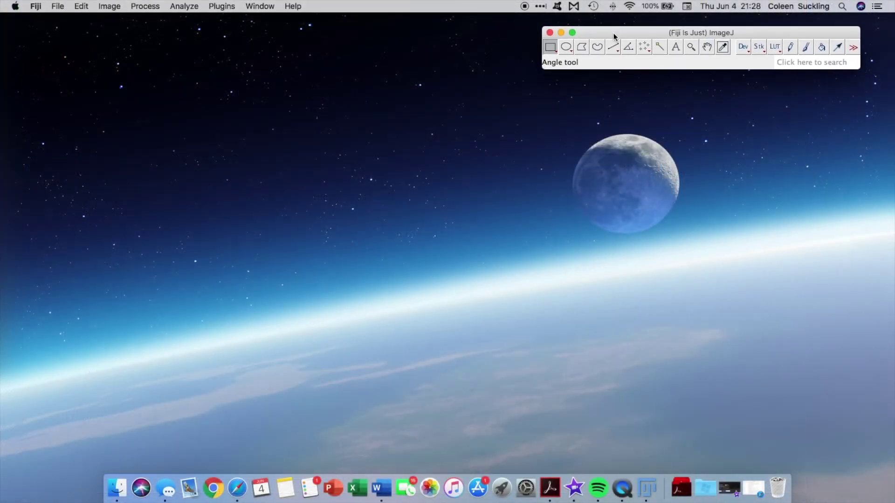
# Switch to Fiji, open "1mm graticule (0.01mm per division)_Mag4_June3rd202012.27pm.jpg" and reposition its image window beside the Fiji toolbar.
pyautogui.moveTo(613, 35); pyautogui.dragTo(605, 43)
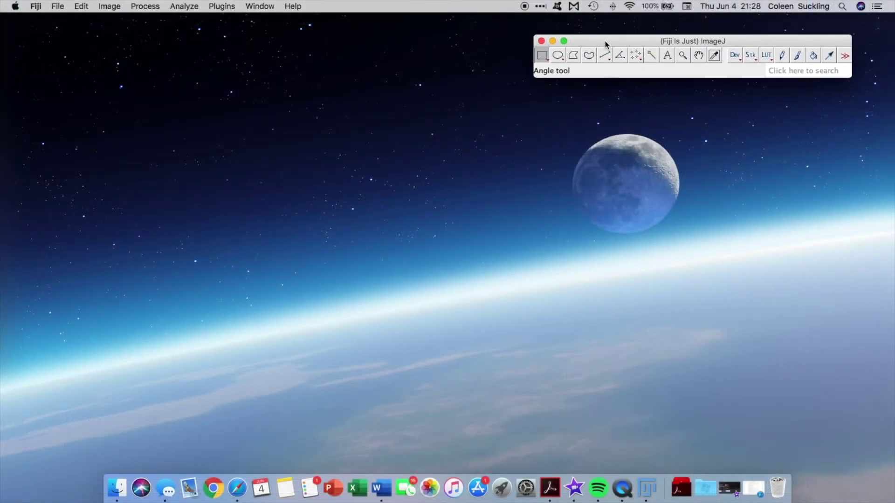
pyautogui.click(58, 6)
pyautogui.click(71, 30)
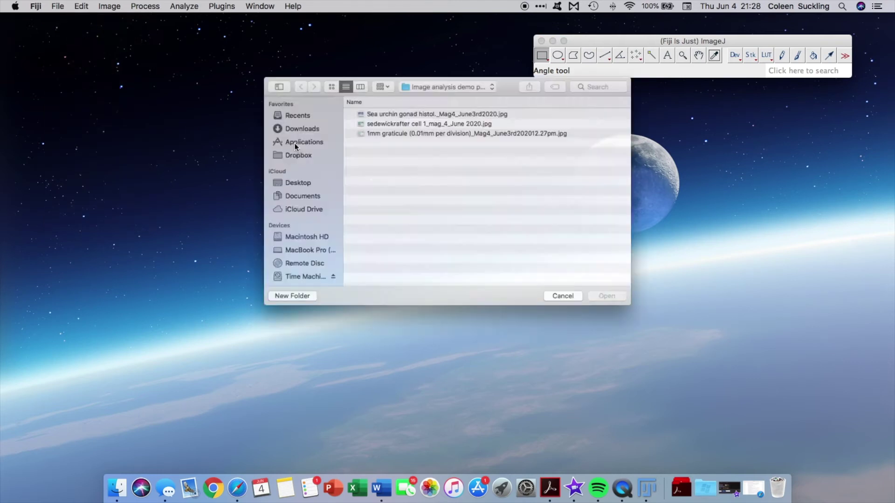
pyautogui.click(393, 130)
pyautogui.doubleClick(392, 130)
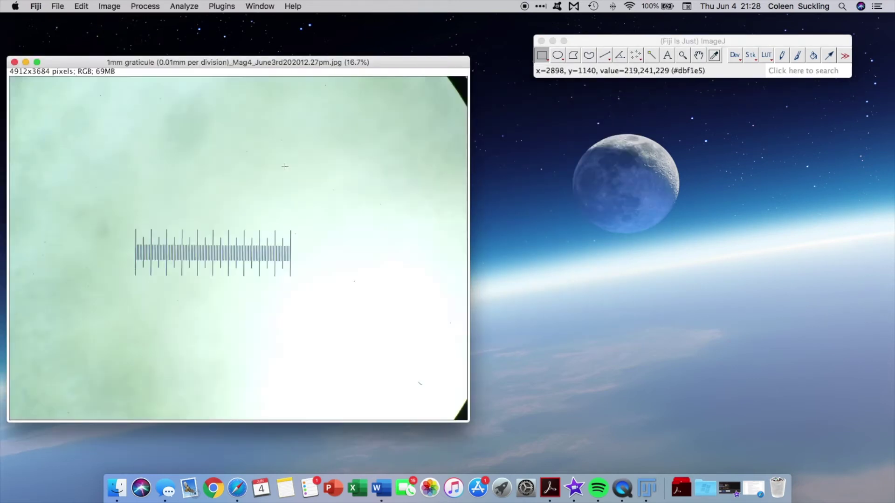
pyautogui.moveTo(242, 63); pyautogui.dragTo(282, 35)
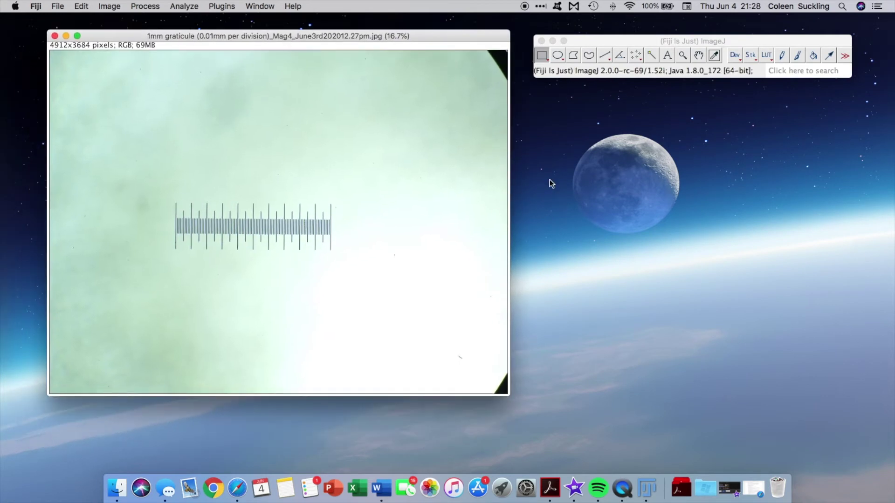
# Try straight line selections across the full length of the graticule scale, then clear them.
pyautogui.click(605, 57)
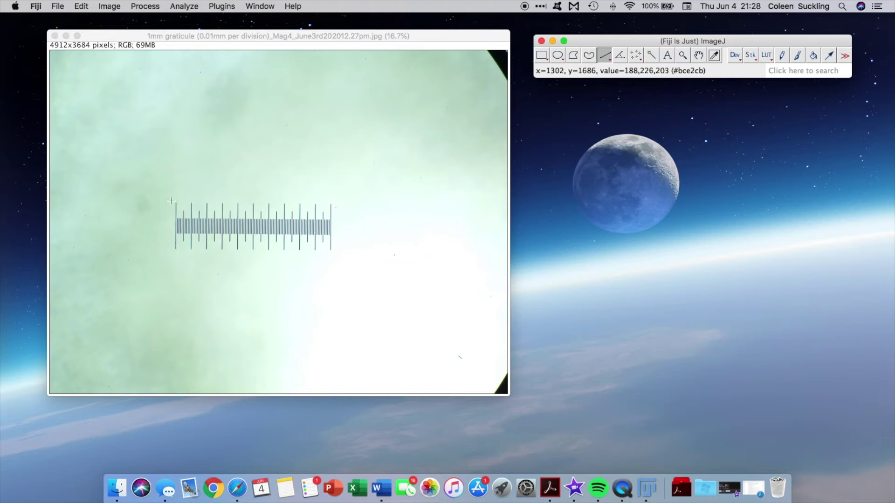
pyautogui.moveTo(165, 189)
pyautogui.mouseDown()
pyautogui.moveTo(260, 189)
pyautogui.moveTo(304, 171)
pyautogui.mouseUp()
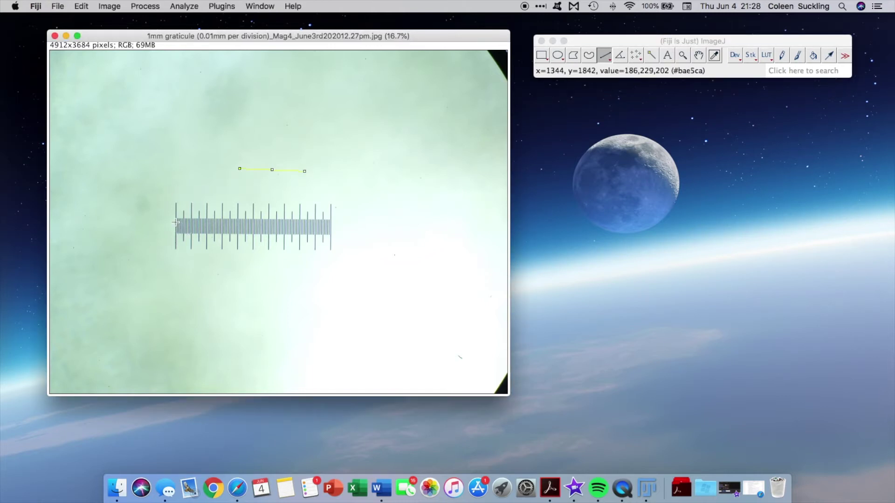
pyautogui.moveTo(175, 222); pyautogui.dragTo(332, 224)
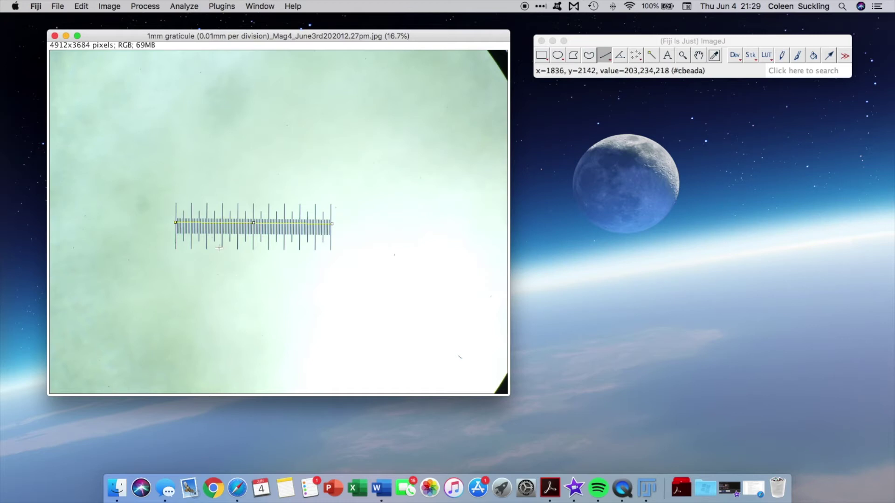
pyautogui.click(176, 233)
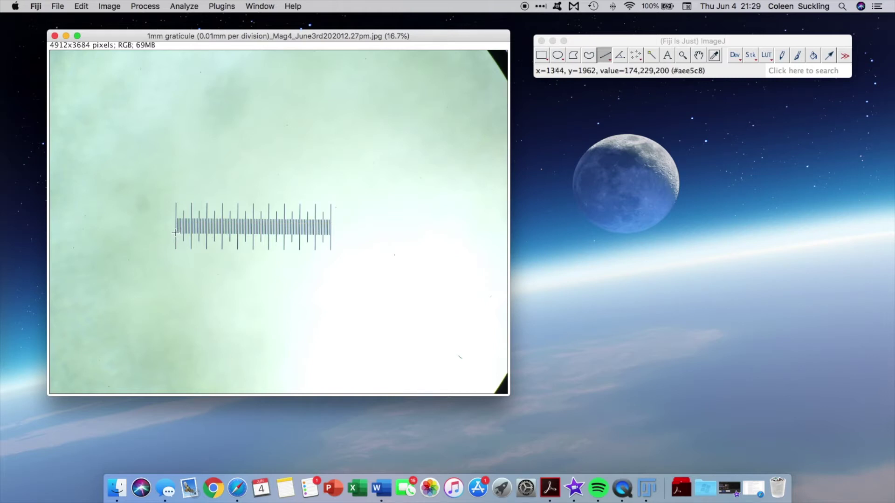
pyautogui.moveTo(176, 232)
pyautogui.mouseDown()
pyautogui.moveTo(191, 232)
pyautogui.moveTo(176, 220)
pyautogui.moveTo(176, 249)
pyautogui.moveTo(176, 236)
pyautogui.moveTo(189, 233)
pyautogui.moveTo(331, 234)
pyautogui.mouseUp()
pyautogui.click(375, 223)
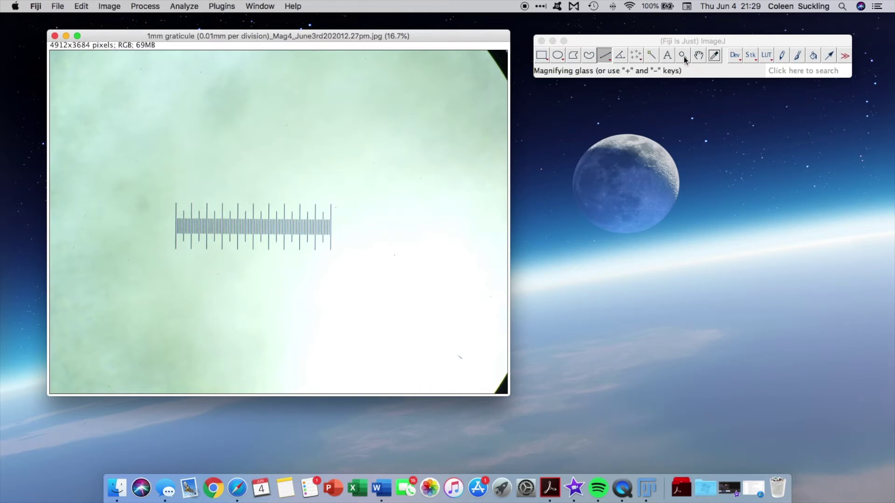
# Magnify the graticule scale to 50% and widen the image window to show more of it.
pyautogui.click(684, 40)
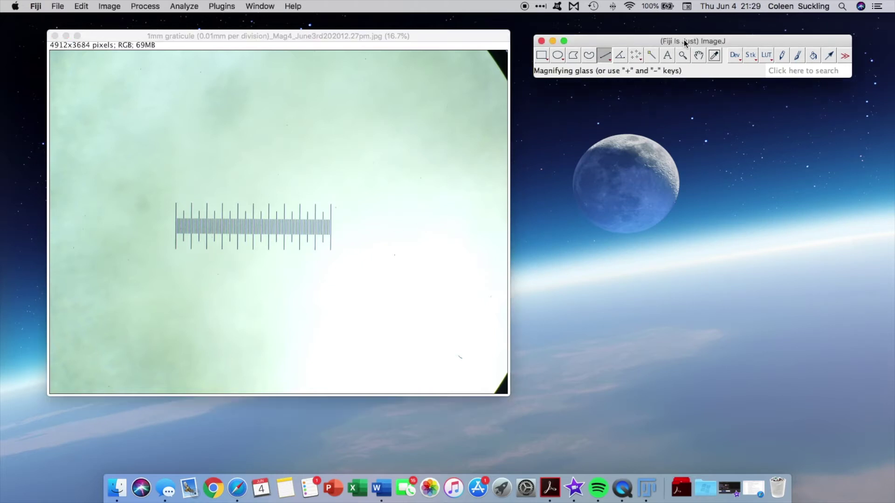
pyautogui.click(683, 55)
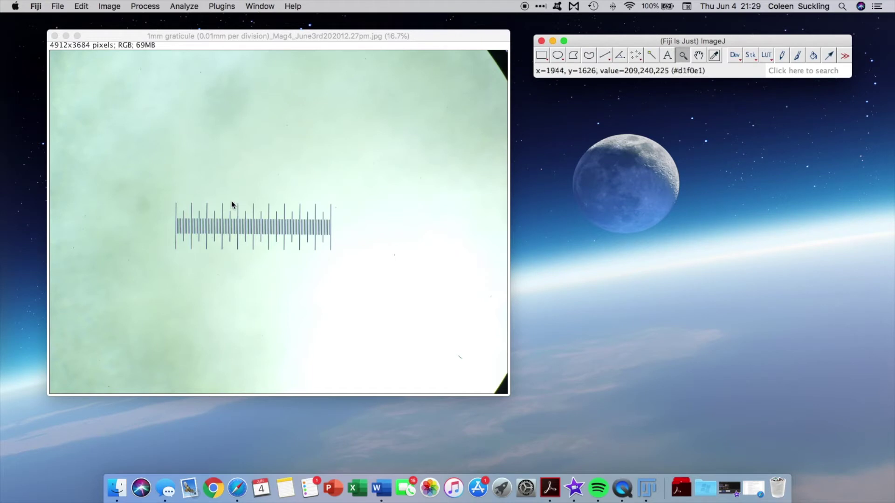
pyautogui.click(247, 220)
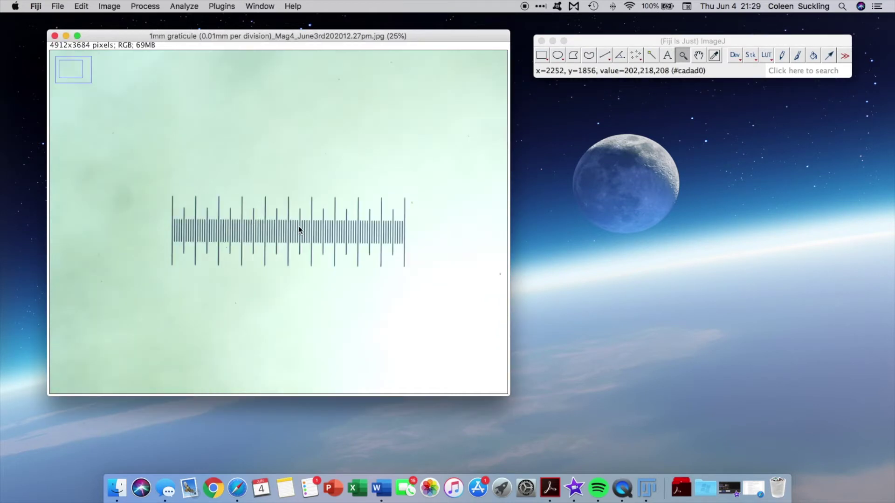
pyautogui.rightClick(298, 226)
pyautogui.rightClick(298, 226)
pyautogui.click(297, 228)
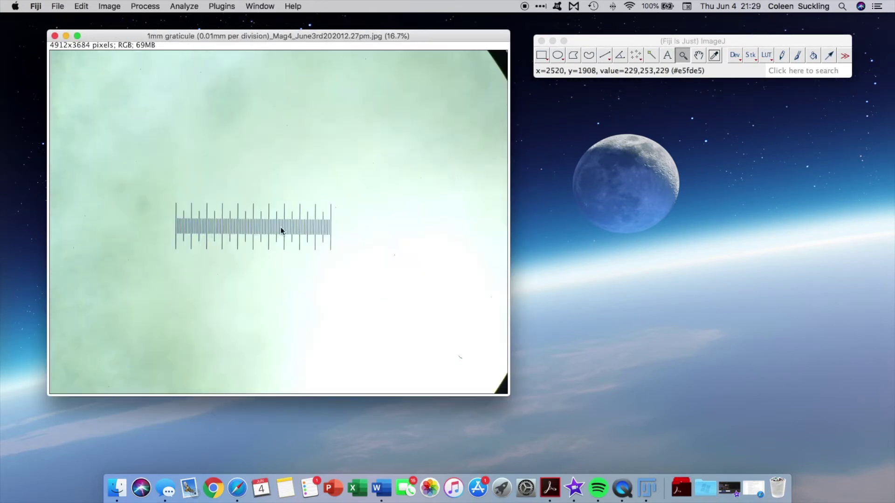
pyautogui.click(277, 228)
pyautogui.click(258, 222)
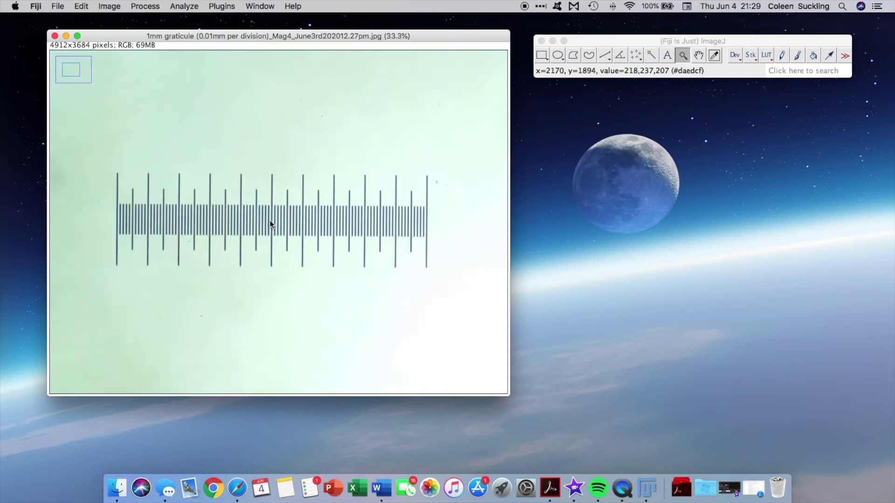
pyautogui.click(269, 220)
pyautogui.moveTo(510, 300); pyautogui.dragTo(646, 334)
pyautogui.scroll(5, 345, 236)
pyautogui.scroll(-4, 344, 236)
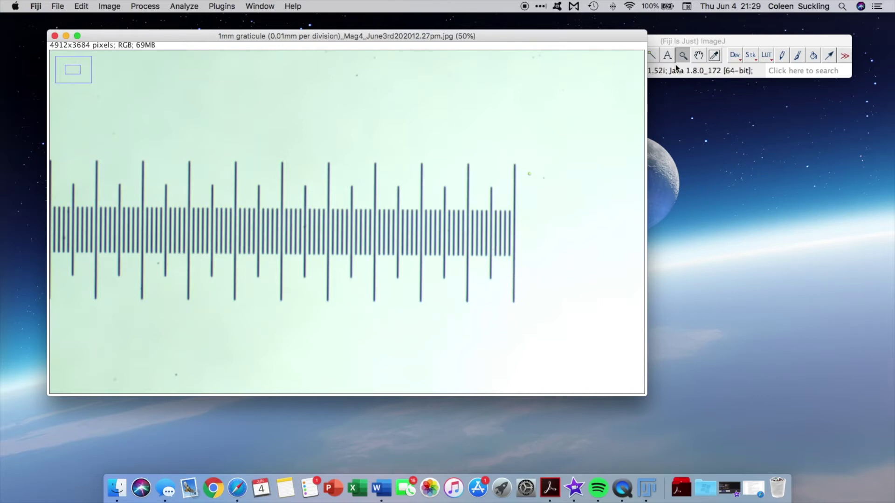
# Zoom out to 25% and draw a straight line between the first and last marks of the graticule scale.
pyautogui.moveTo(685, 41)
pyautogui.mouseDown()
pyautogui.moveTo(696, 35)
pyautogui.moveTo(691, 42)
pyautogui.mouseUp()
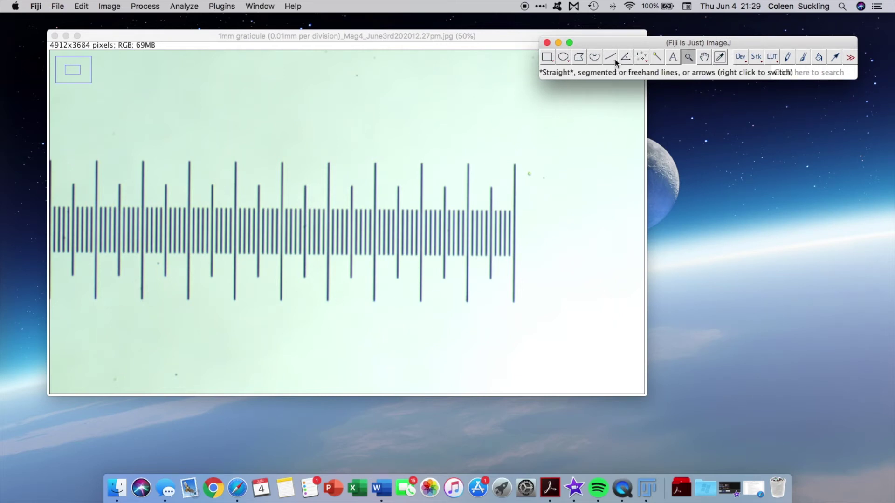
pyautogui.click(464, 161)
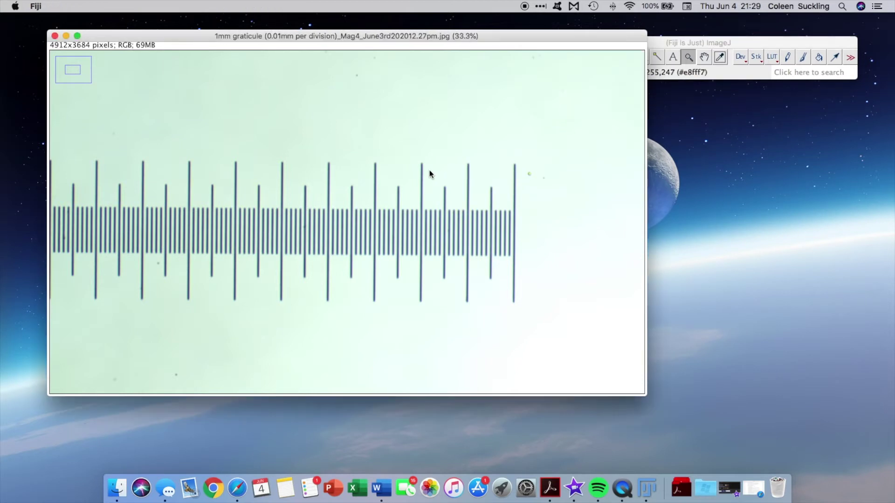
pyautogui.rightClick(352, 195)
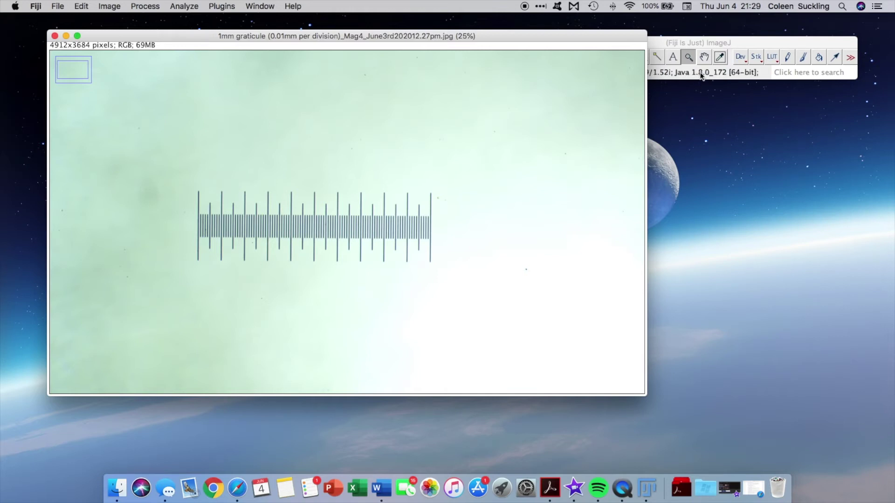
pyautogui.click(678, 41)
pyautogui.click(610, 57)
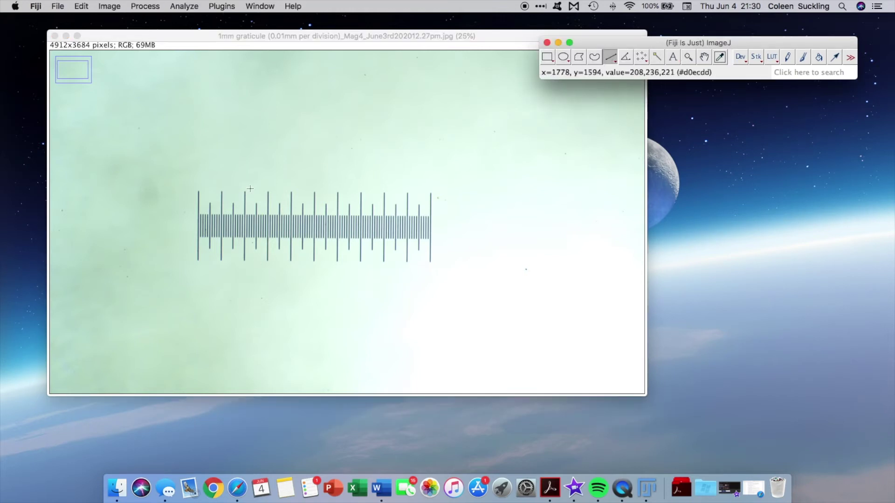
pyautogui.moveTo(199, 215); pyautogui.dragTo(430, 216)
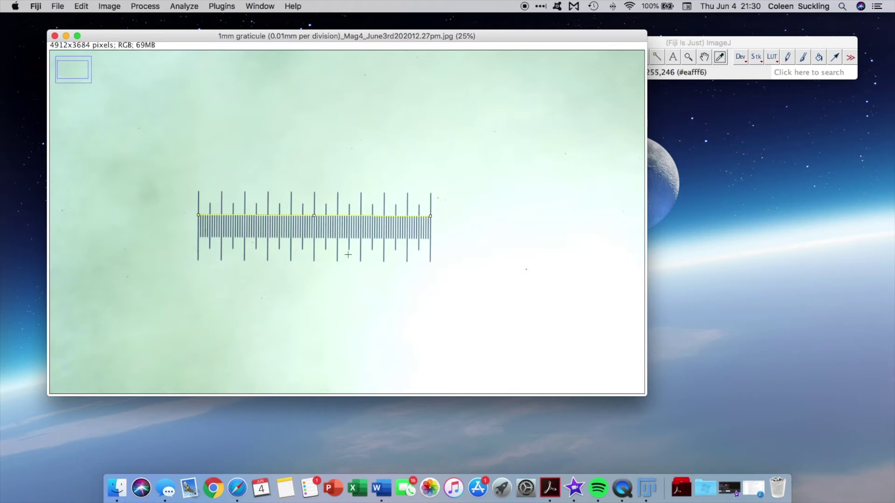
# Try shorter straight line selections between individual long marks of the graticule, then clear them.
pyautogui.click(197, 255)
pyautogui.moveTo(197, 256); pyautogui.dragTo(222, 256)
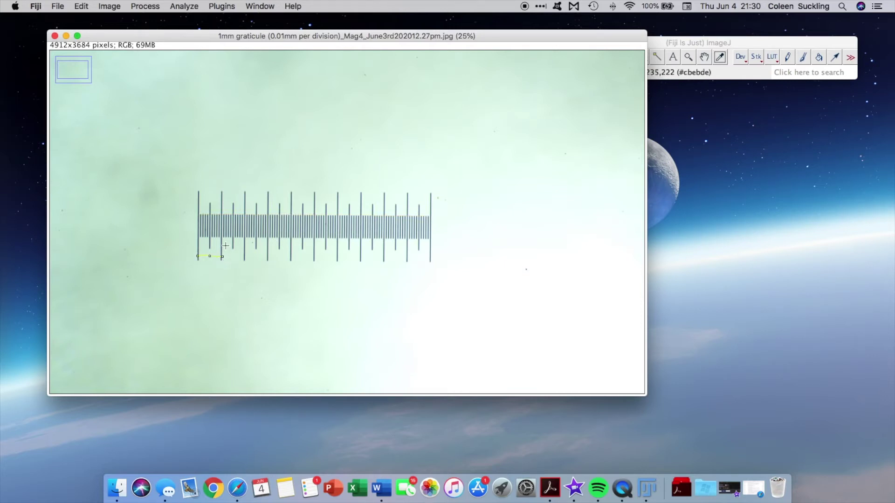
pyautogui.click(205, 265)
pyautogui.moveTo(205, 264); pyautogui.dragTo(273, 263)
pyautogui.click(294, 266)
pyautogui.moveTo(319, 258); pyautogui.dragTo(381, 265)
pyautogui.moveTo(386, 195); pyautogui.dragTo(407, 195)
pyautogui.click(461, 253)
pyautogui.moveTo(198, 192); pyautogui.dragTo(220, 192)
pyautogui.click(246, 249)
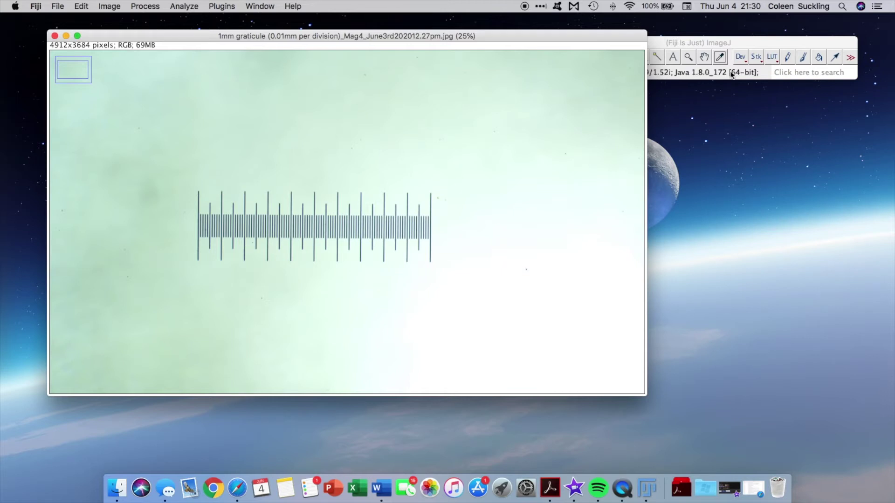
# Magnify the graticule scale to 150% so its individual divisions can be distinguished.
pyautogui.click(700, 44)
pyautogui.click(688, 57)
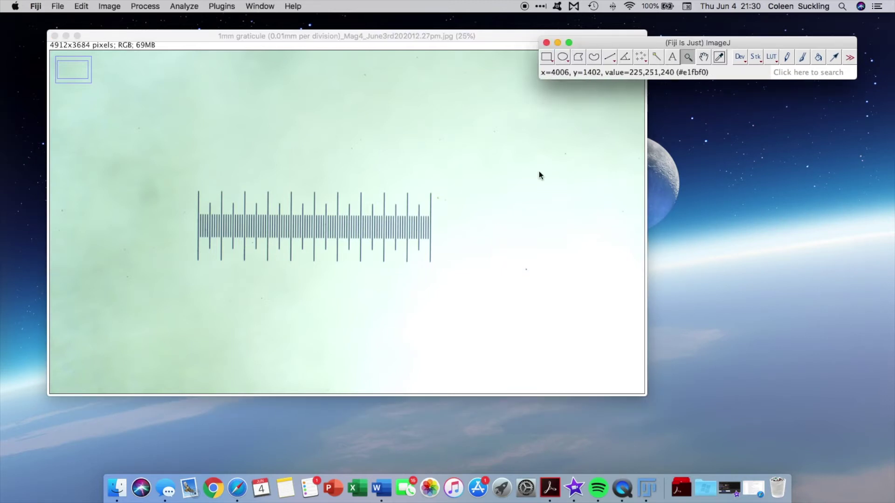
pyautogui.click(284, 222)
pyautogui.click(321, 224)
pyautogui.click(349, 225)
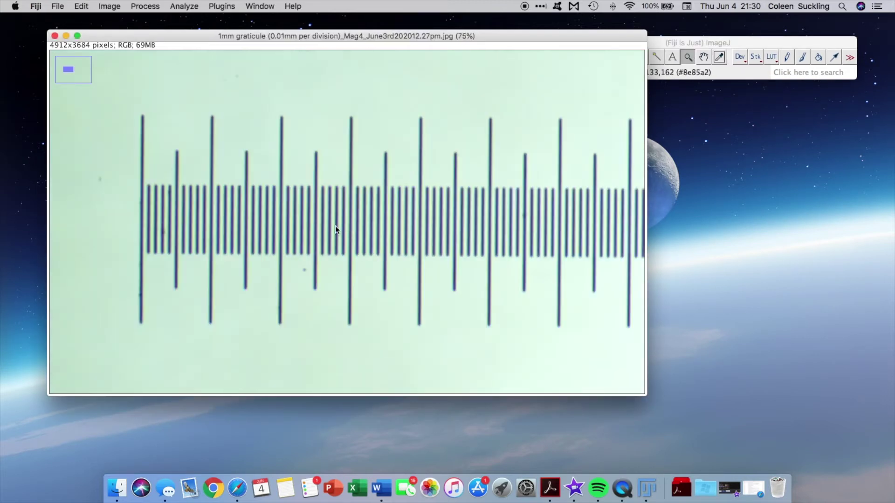
pyautogui.click(335, 225)
pyautogui.click(363, 209)
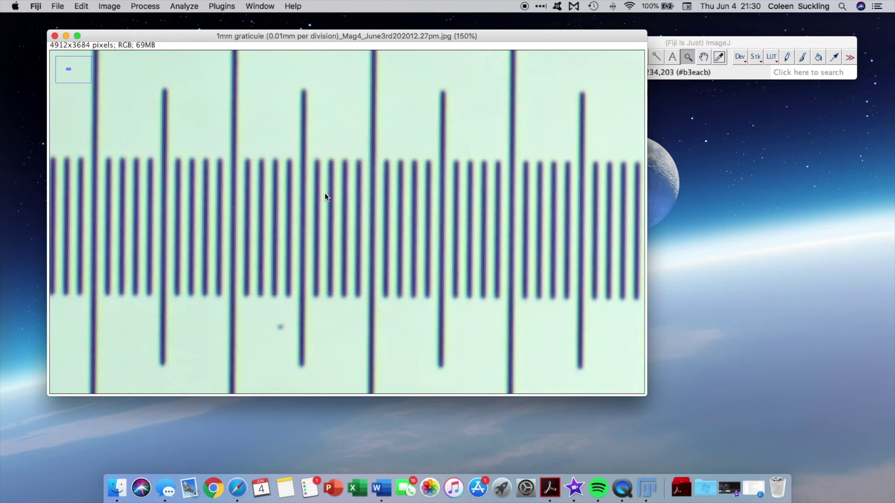
# Activate the Straight line tool and bring the upper ends of the graticule's long marks into view.
pyautogui.click(699, 42)
pyautogui.click(609, 57)
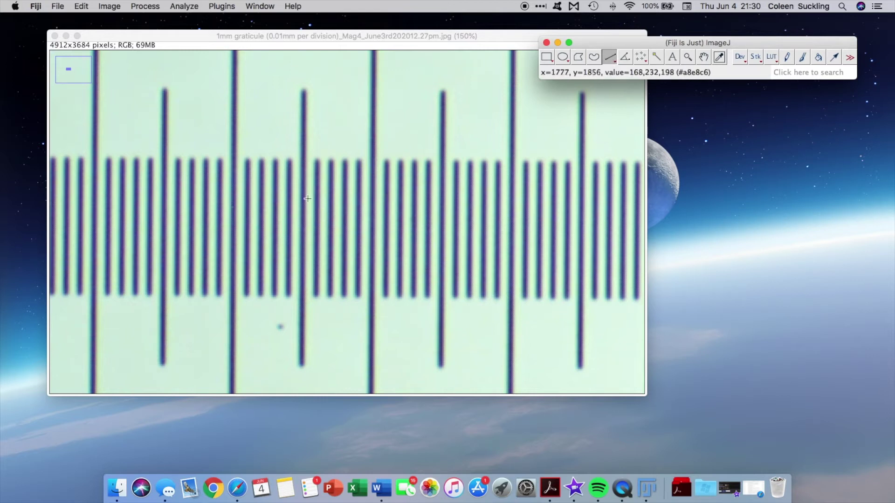
pyautogui.scroll(5, 247, 176)
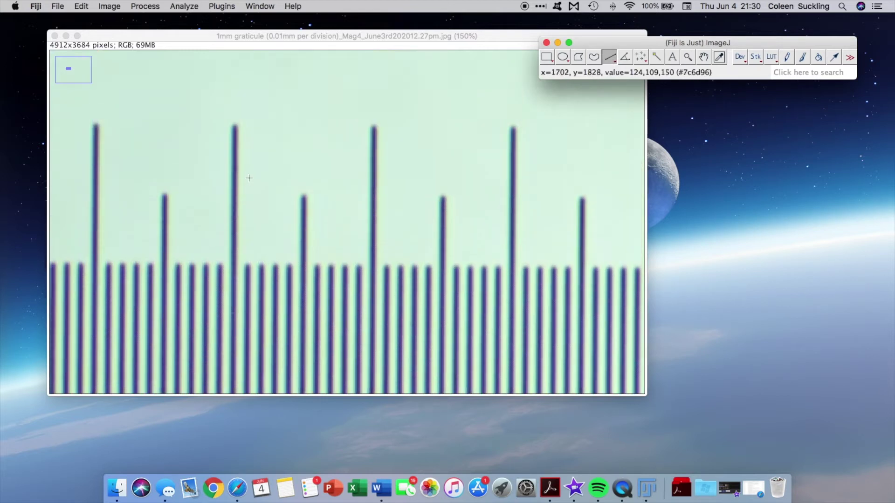
pyautogui.scroll(-5, 249, 178)
pyautogui.scroll(1, 249, 178)
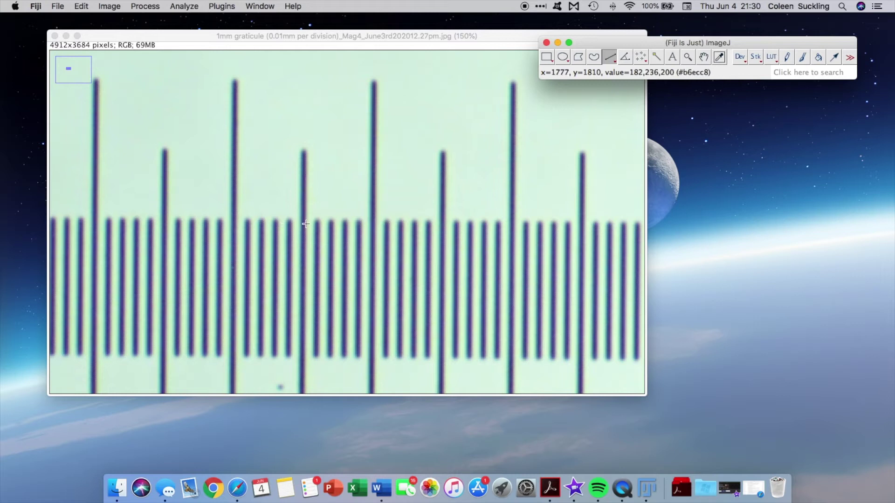
pyautogui.scroll(1, 249, 170)
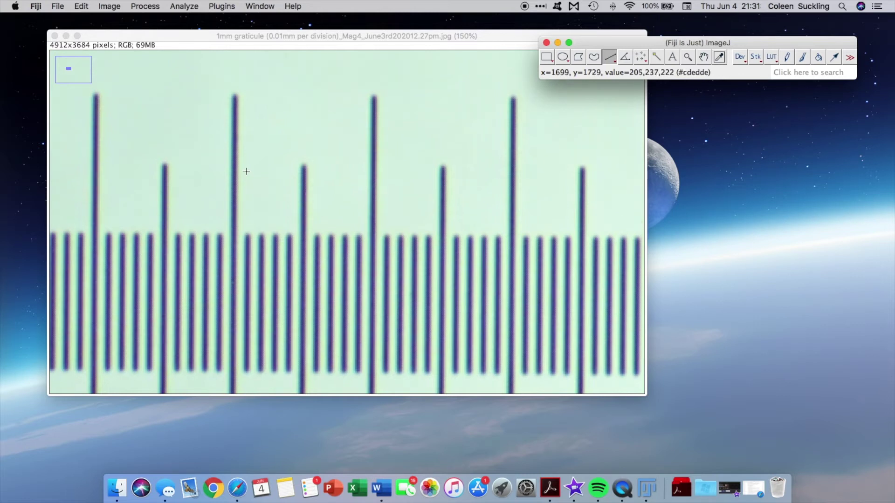
# Try straight lines spanning only the gap between two neighbouring long marks, then clear the selection.
pyautogui.click(242, 139)
pyautogui.moveTo(240, 138); pyautogui.dragTo(370, 139)
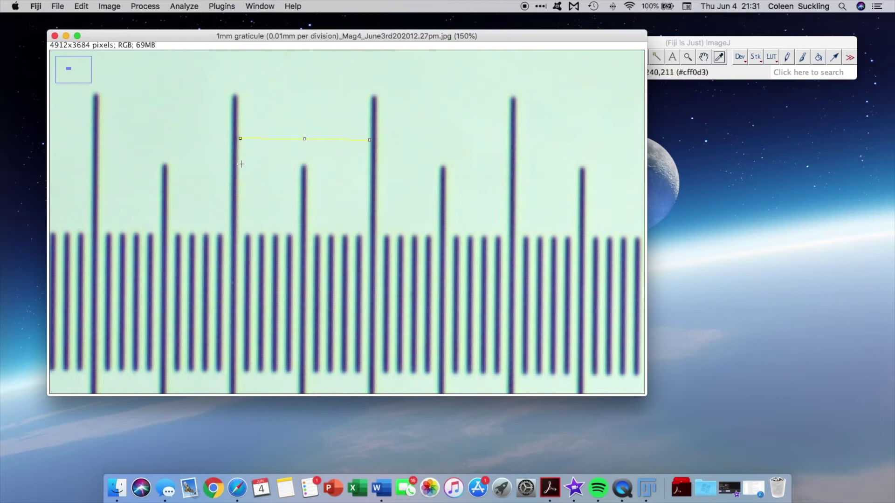
pyautogui.moveTo(237, 164); pyautogui.dragTo(371, 166)
pyautogui.moveTo(236, 235); pyautogui.dragTo(370, 236)
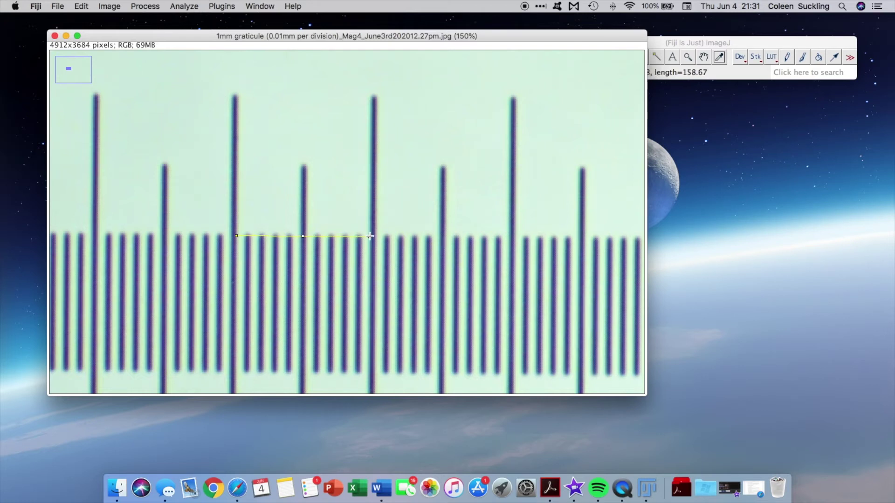
pyautogui.click(287, 219)
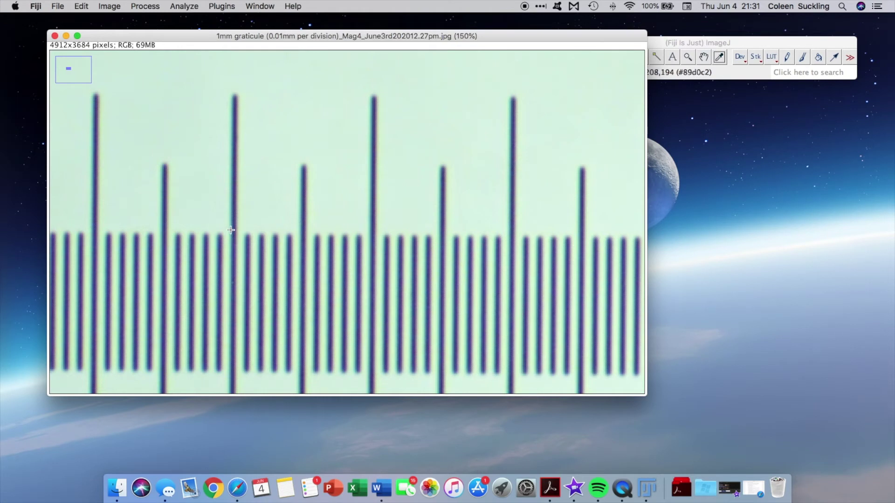
# Try short line selections across and along one long mark to point out its thickness and left edge.
pyautogui.moveTo(230, 229); pyautogui.dragTo(236, 230)
pyautogui.moveTo(231, 213)
pyautogui.mouseDown()
pyautogui.moveTo(230, 229)
pyautogui.moveTo(233, 202)
pyautogui.moveTo(233, 215)
pyautogui.mouseUp()
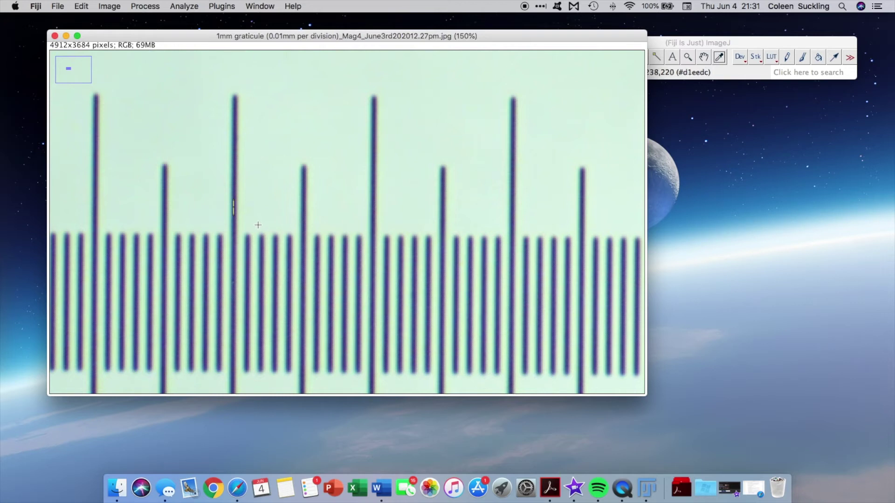
pyautogui.moveTo(233, 233); pyautogui.dragTo(232, 242)
pyautogui.click(240, 251)
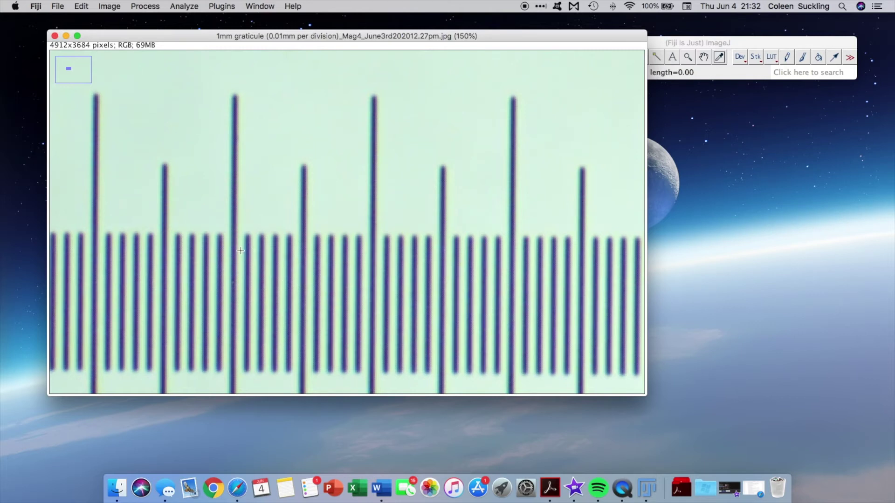
pyautogui.moveTo(230, 210); pyautogui.dragTo(231, 231)
pyautogui.moveTo(233, 189); pyautogui.dragTo(232, 228)
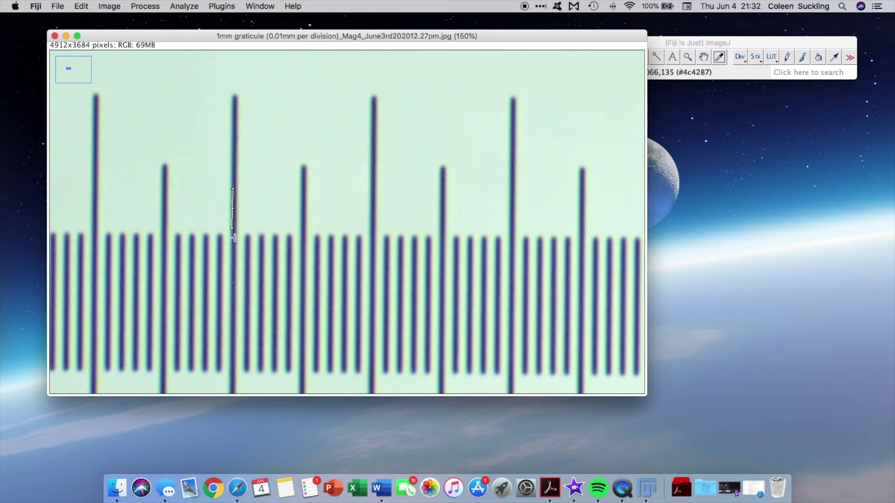
# Draw a straight line about 166 pixels long from the left edge of one long mark to the left edge of the next.
pyautogui.click(233, 233)
pyautogui.moveTo(232, 234); pyautogui.dragTo(369, 235)
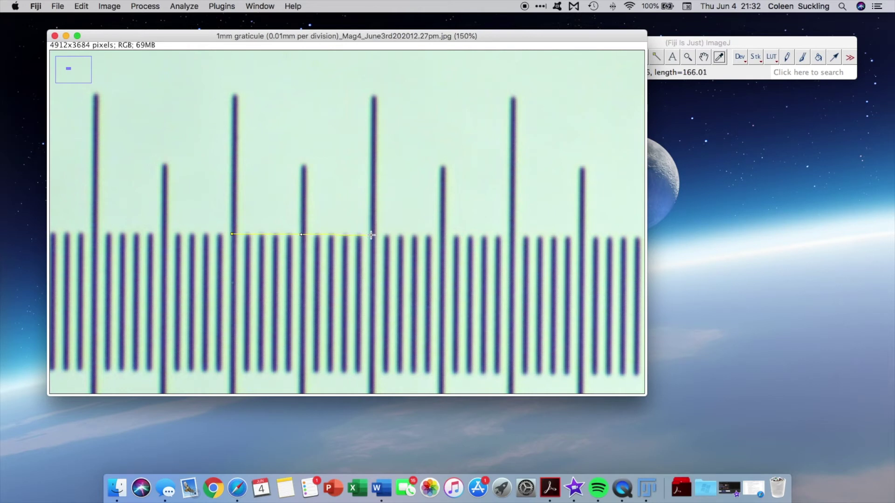
pyautogui.moveTo(371, 235); pyautogui.dragTo(371, 235)
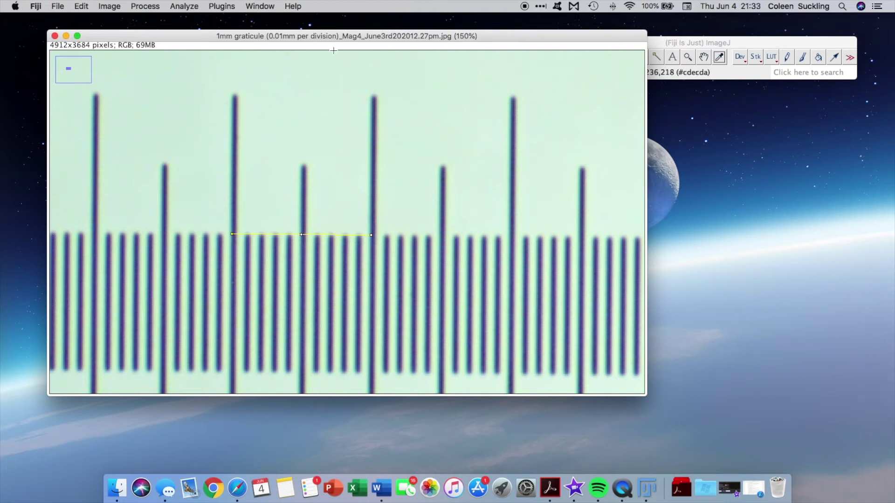
pyautogui.scroll(1, 334, 46)
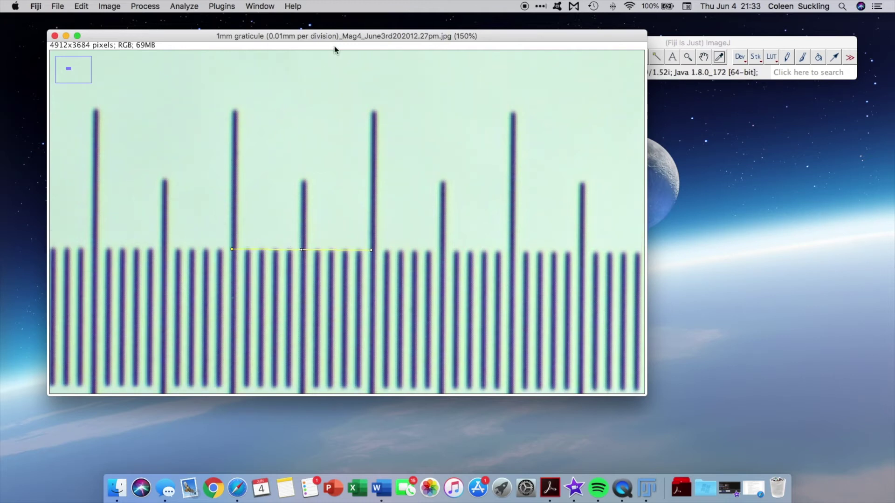
# Set the scale from the drawn line with a known distance of 100, unit of length um, and Global enabled.
pyautogui.click(191, 7)
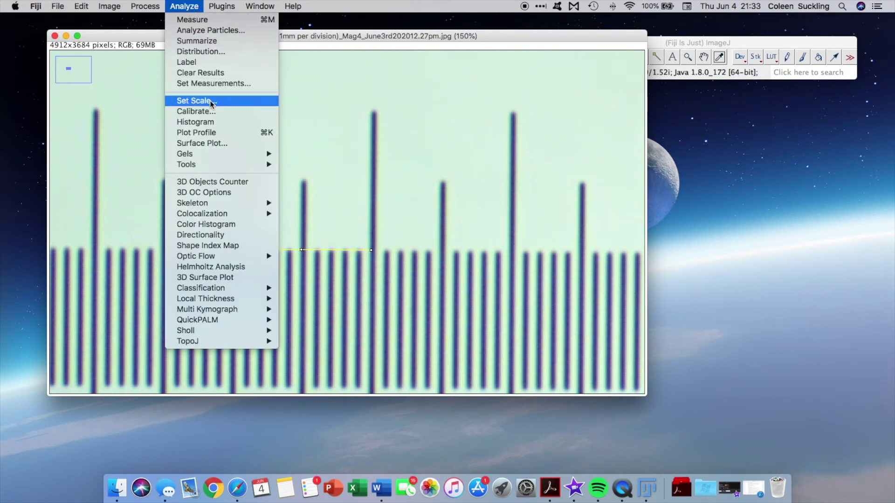
pyautogui.click(222, 100)
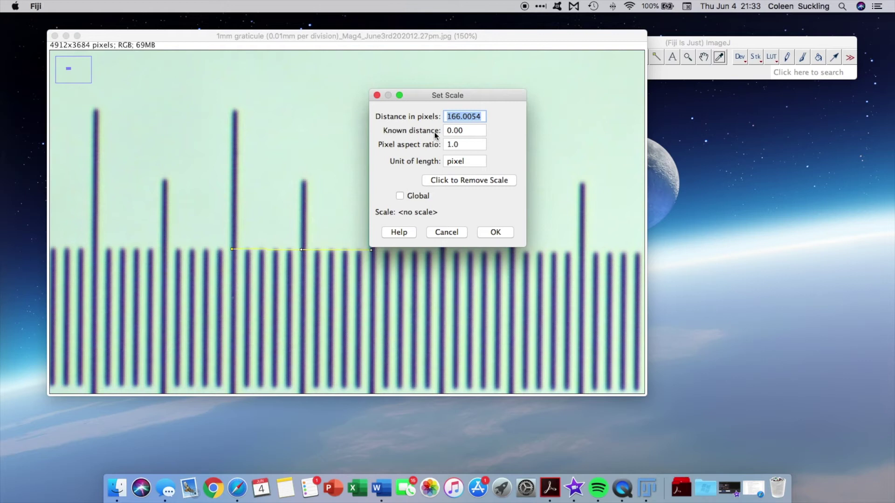
pyautogui.click(478, 132)
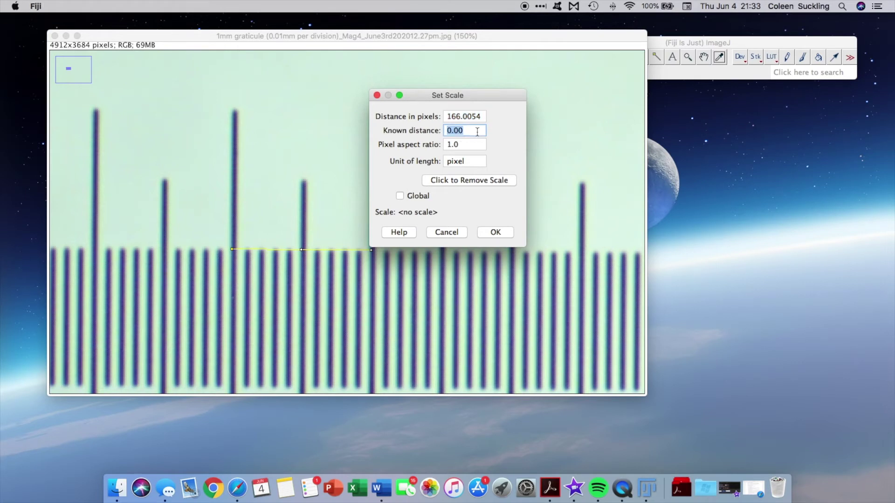
pyautogui.write('100')
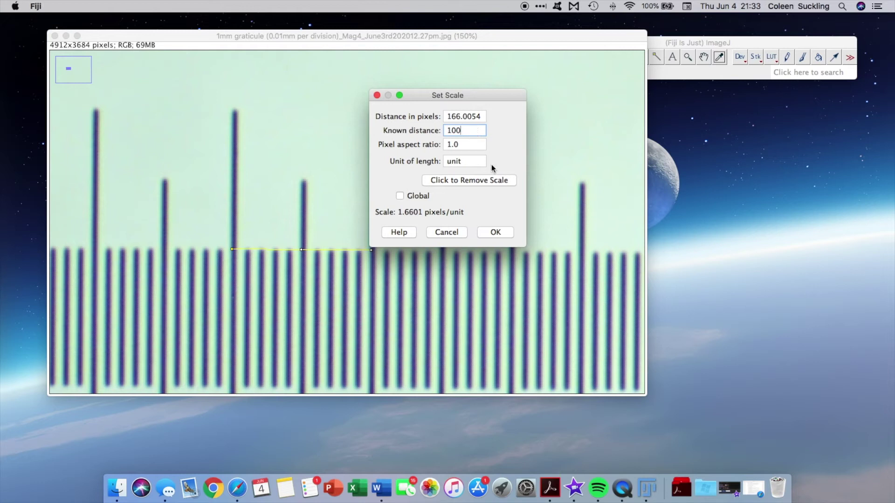
pyautogui.moveTo(448, 162); pyautogui.dragTo(456, 163)
pyautogui.doubleClick(456, 163)
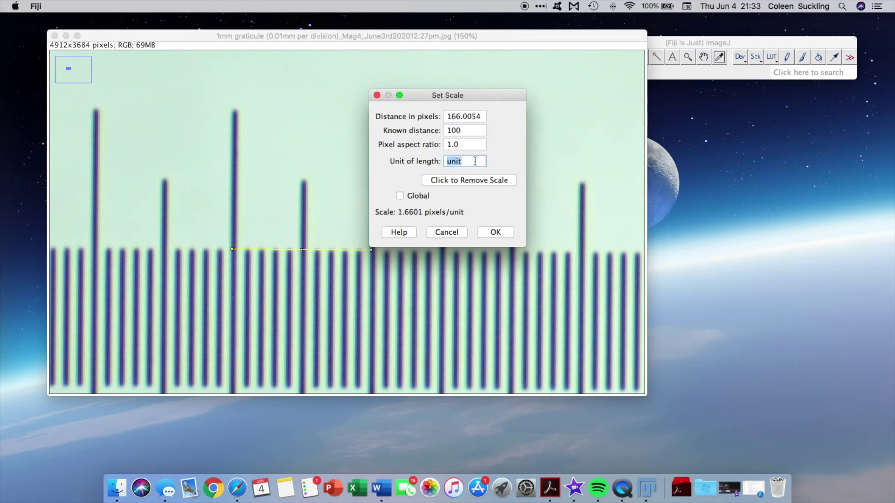
pyautogui.write('um')
pyautogui.click(399, 196)
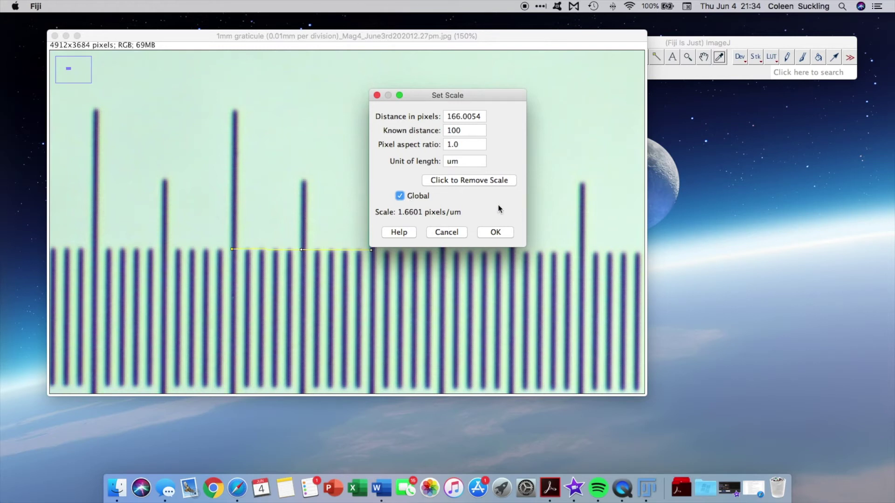
pyautogui.click(502, 232)
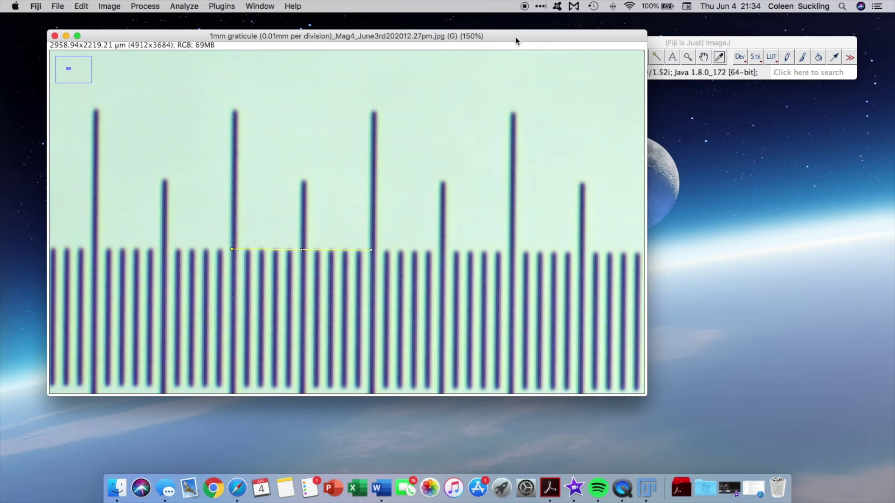
# Narrow the image window, widen the ImageJ window and arrange both side by side without overlap.
pyautogui.moveTo(646, 134); pyautogui.dragTo(537, 142)
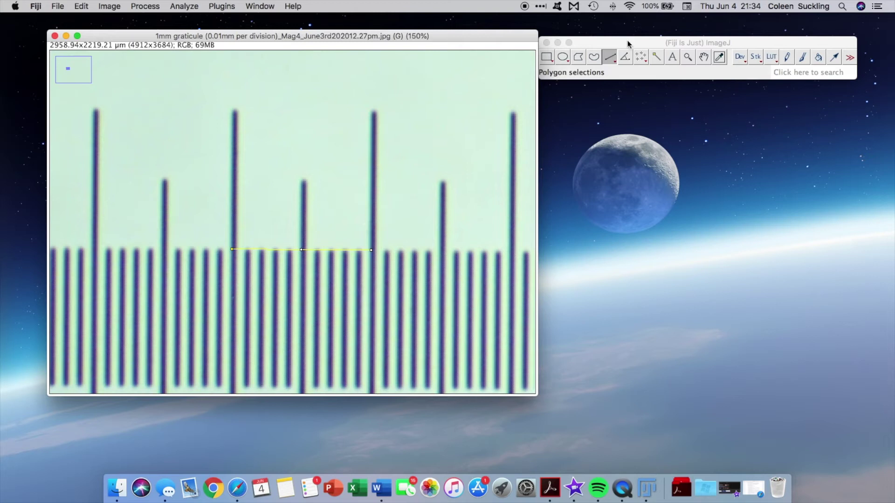
pyautogui.moveTo(629, 43)
pyautogui.mouseDown()
pyautogui.moveTo(648, 35)
pyautogui.moveTo(633, 41)
pyautogui.mouseUp()
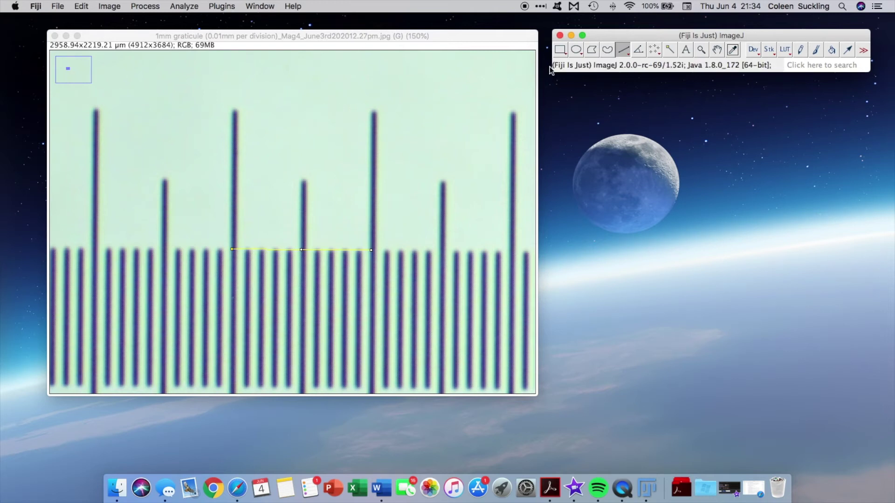
pyautogui.moveTo(550, 67); pyautogui.dragTo(515, 66)
pyautogui.moveTo(473, 45); pyautogui.dragTo(449, 46)
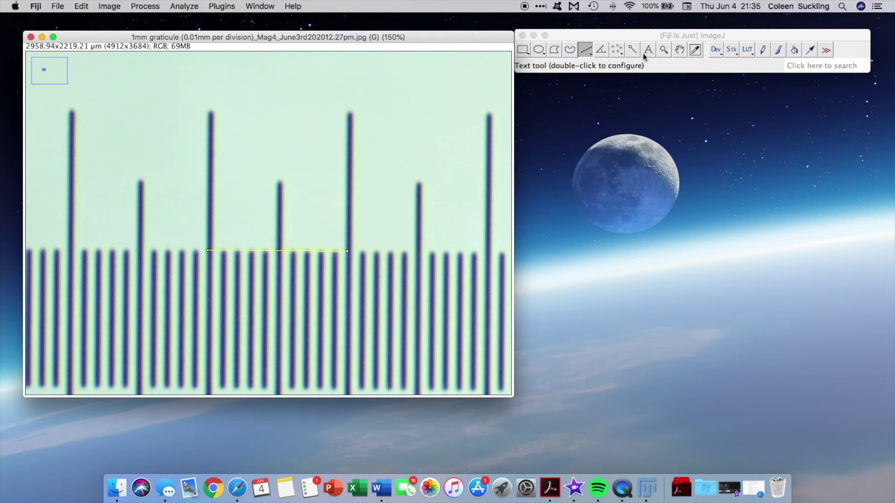
# Check the scale by measuring the gap between two neighbouring long marks, then their distance from left edge to left edge.
pyautogui.click(226, 162)
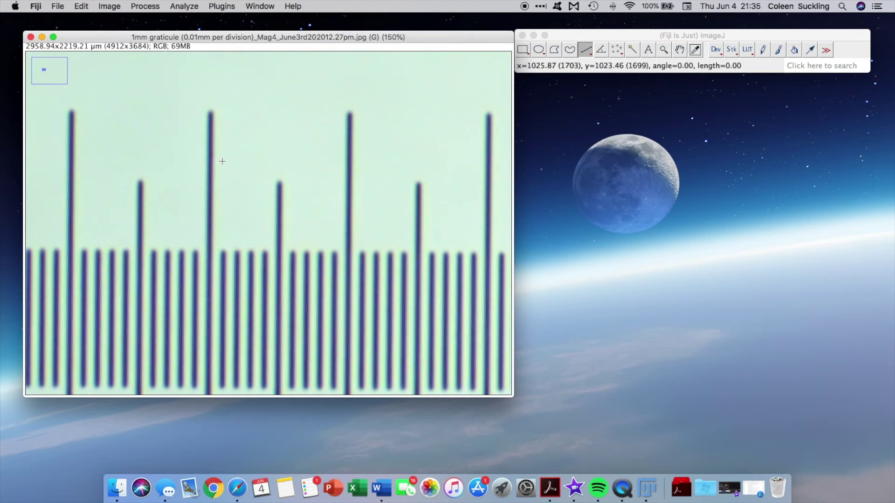
pyautogui.moveTo(222, 161); pyautogui.dragTo(345, 162)
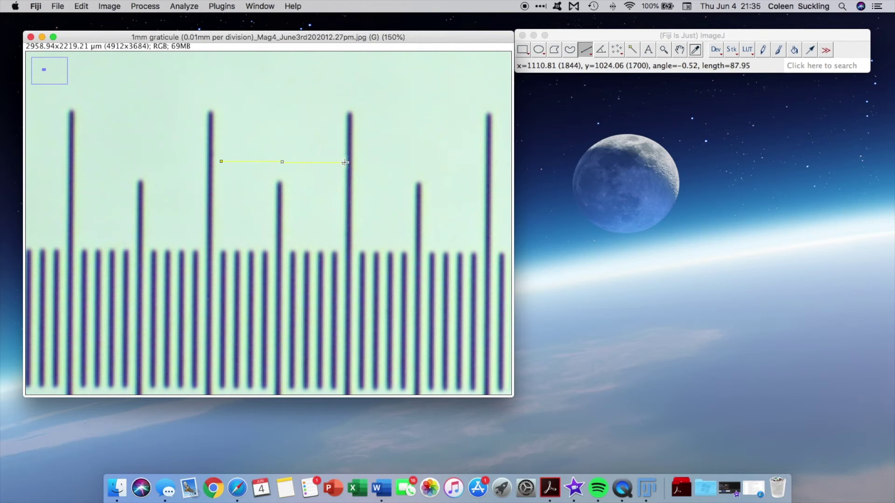
pyautogui.moveTo(345, 162); pyautogui.dragTo(344, 163)
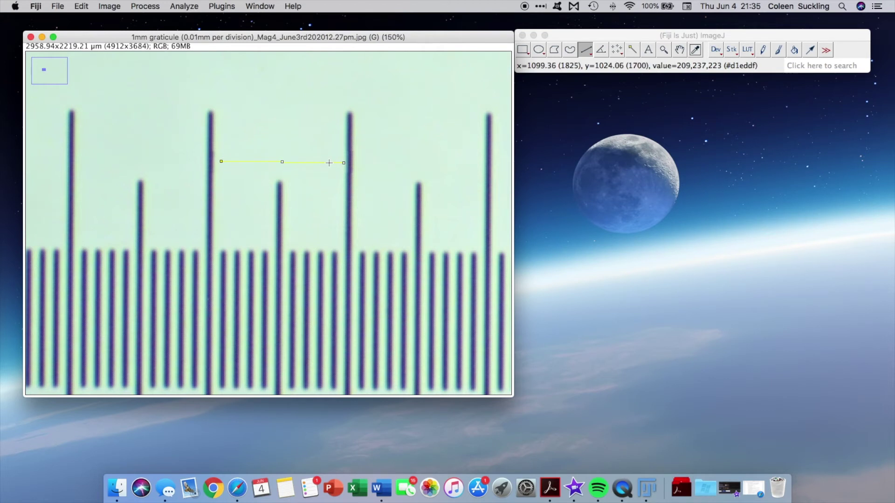
pyautogui.click(330, 234)
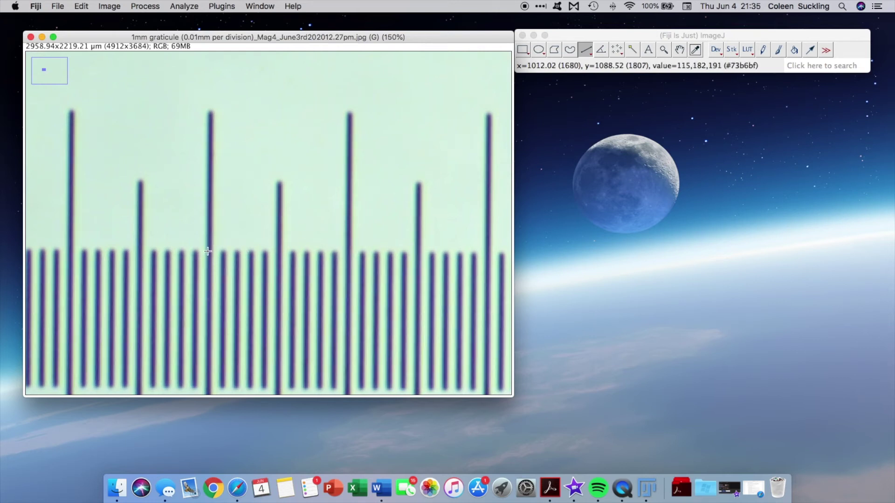
pyautogui.moveTo(208, 251); pyautogui.dragTo(348, 252)
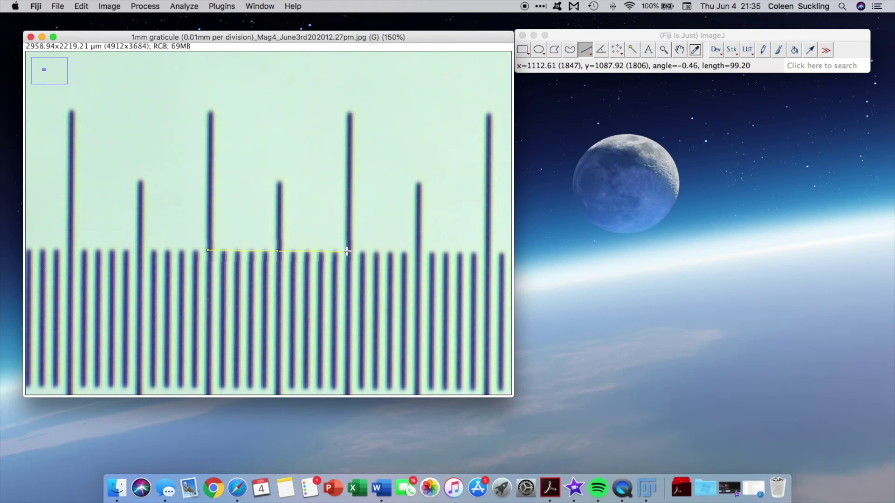
# Measure the whole graticule at 33.3% zoom with a straight line from its first to its last long mark, then clear the line.
pyautogui.click(663, 50)
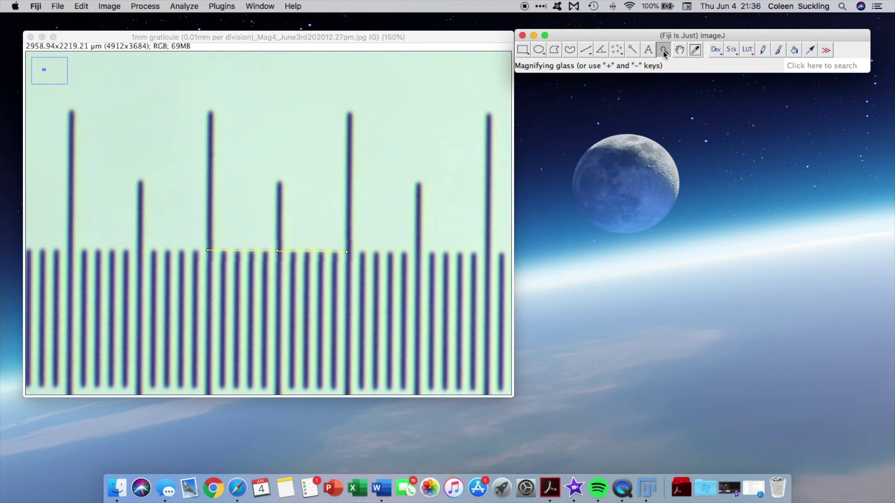
pyautogui.click(313, 191)
pyautogui.click(314, 191)
pyautogui.rightClick(314, 191)
pyautogui.rightClick(314, 191)
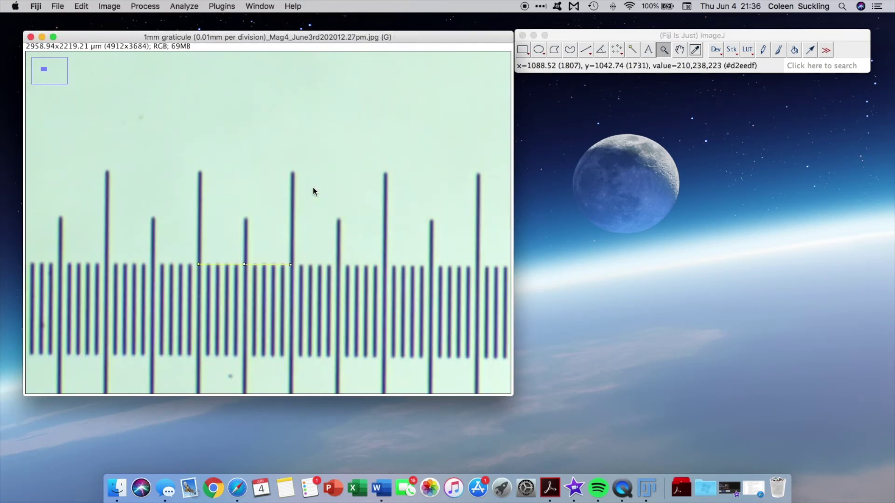
pyautogui.rightClick(314, 191)
pyautogui.rightClick(313, 191)
pyautogui.rightClick(313, 191)
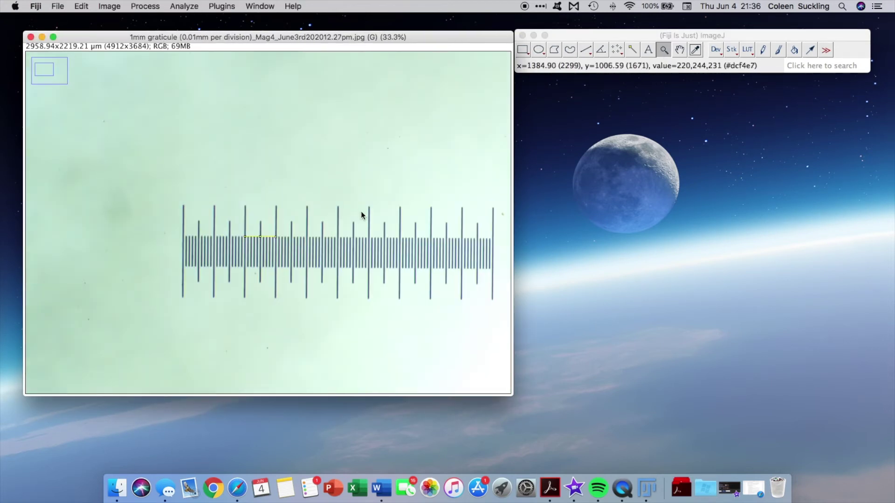
pyautogui.click(586, 50)
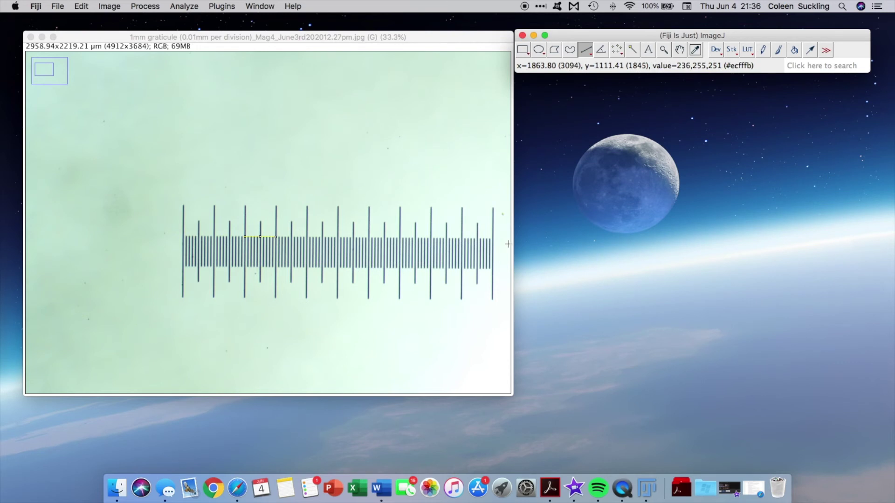
pyautogui.click(183, 268)
pyautogui.moveTo(183, 268)
pyautogui.mouseDown()
pyautogui.moveTo(393, 277)
pyautogui.moveTo(491, 271)
pyautogui.mouseUp()
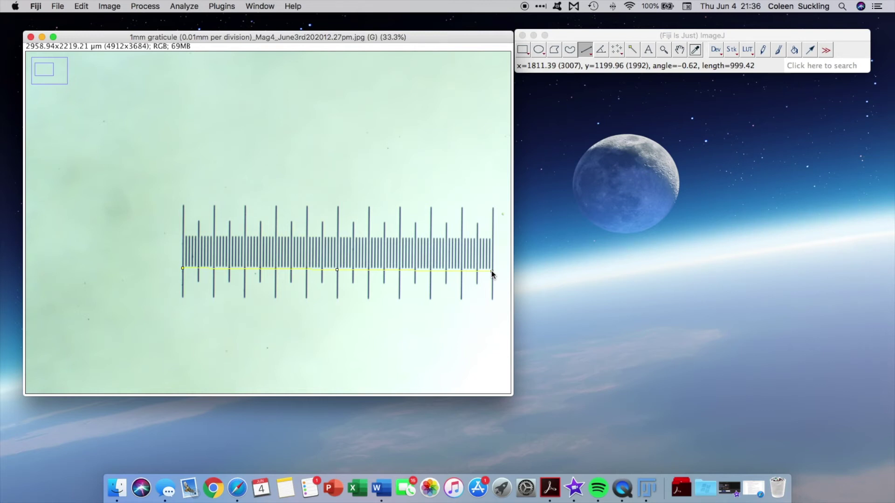
pyautogui.click(418, 306)
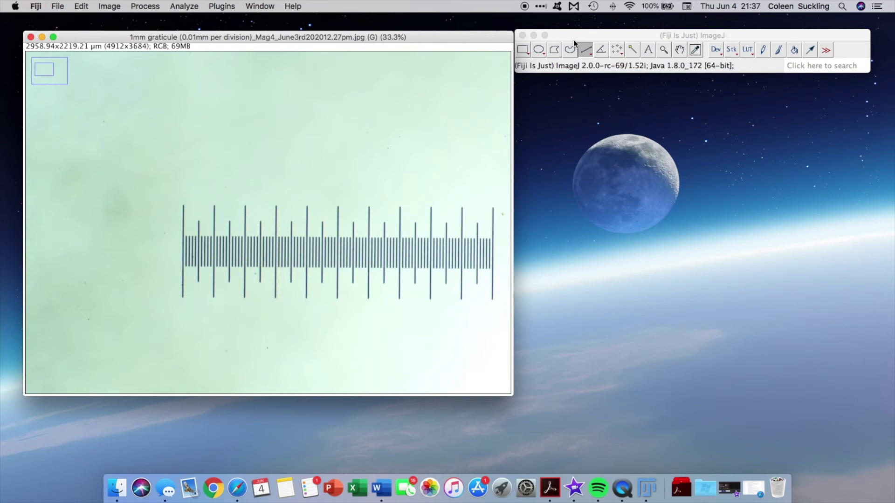
# Draw a short horizontal line about 314 µm long in the bright area below and right of the graticule, at 16.7% zoom.
pyautogui.click(665, 50)
pyautogui.click(664, 49)
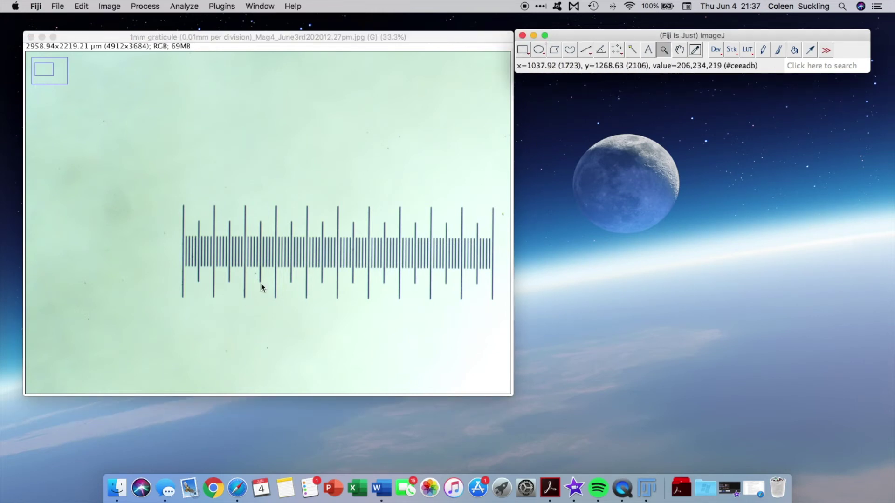
pyautogui.rightClick(296, 263)
pyautogui.rightClick(323, 264)
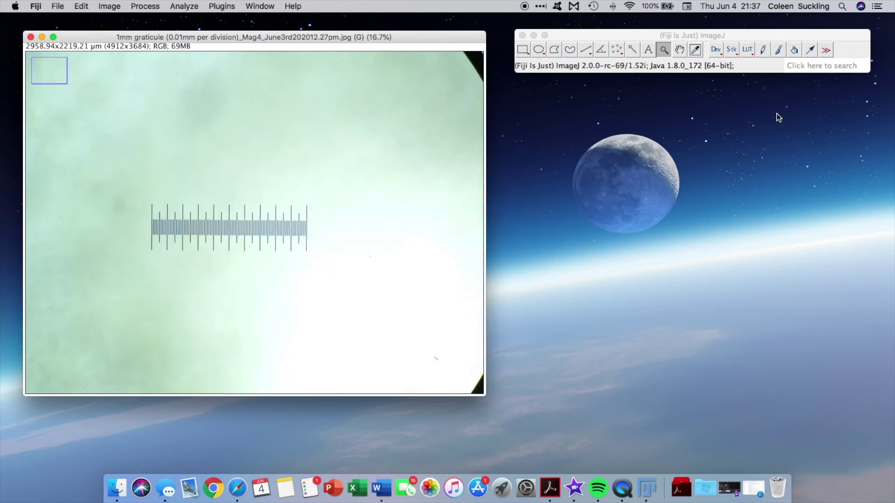
pyautogui.click(588, 51)
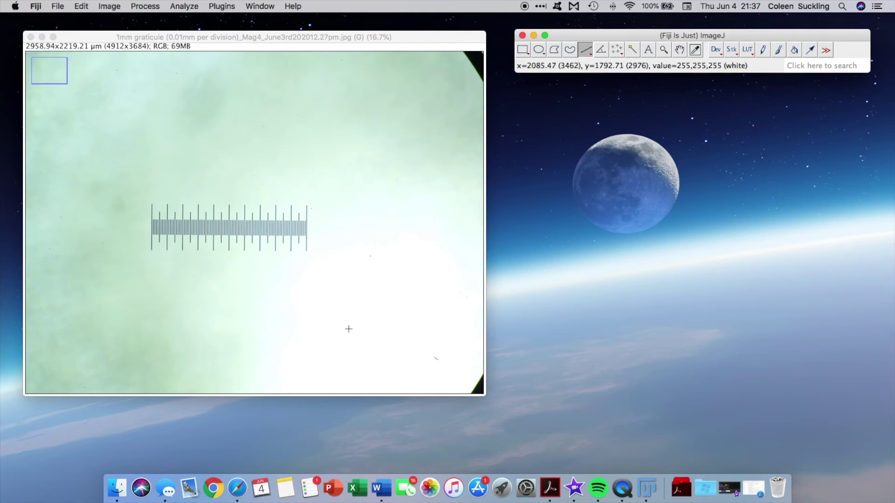
pyautogui.click(367, 343)
pyautogui.moveTo(367, 345); pyautogui.dragTo(415, 346)
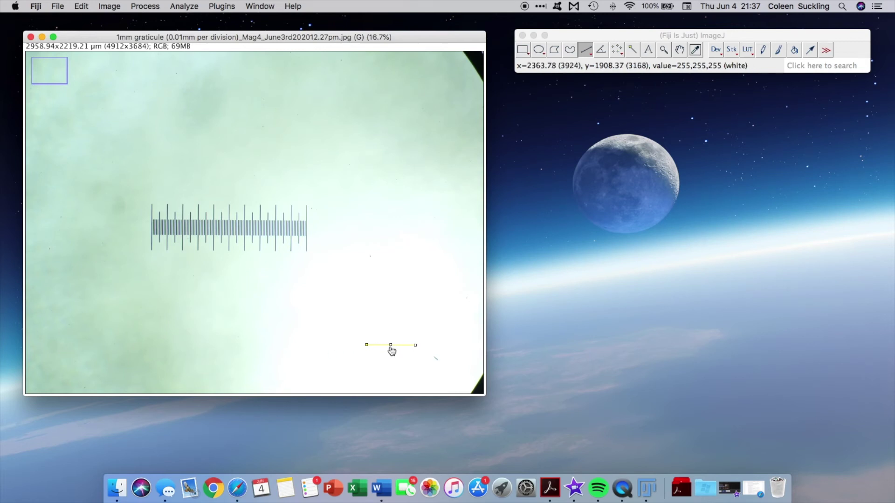
# Start a scale bar at the drawn line with a width of 200 µm and the colour Black.
pyautogui.click(194, 9)
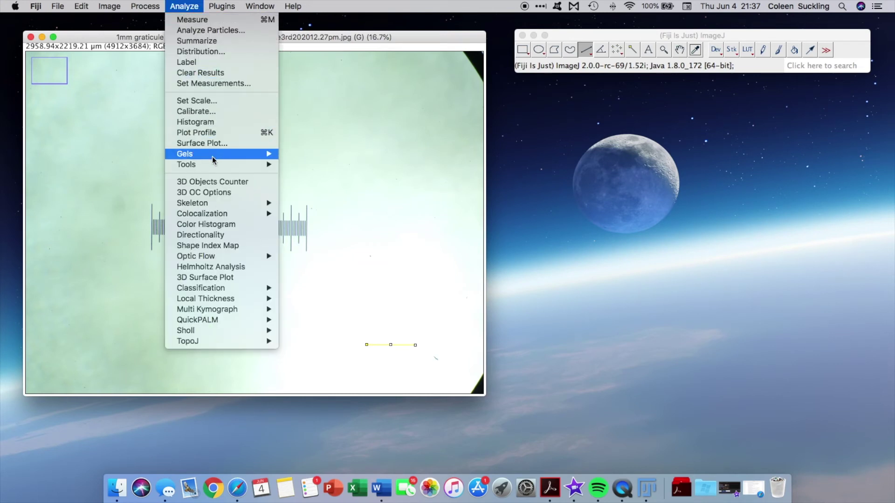
pyautogui.moveTo(215, 165)
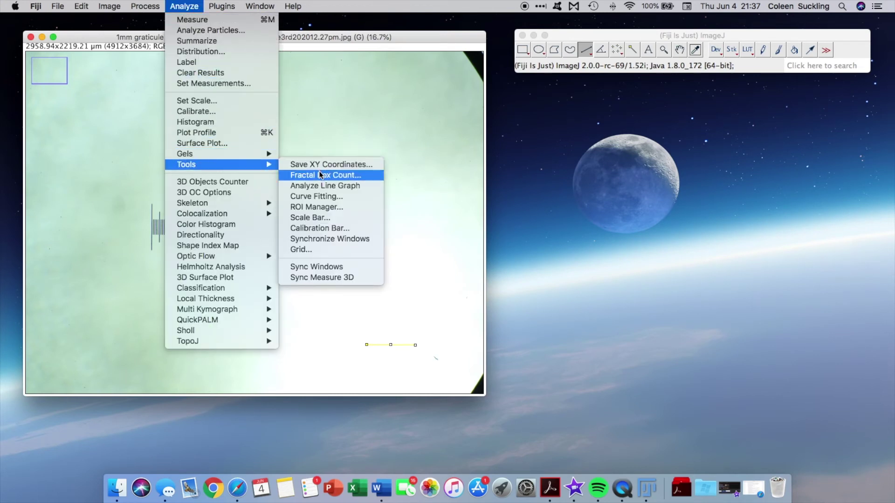
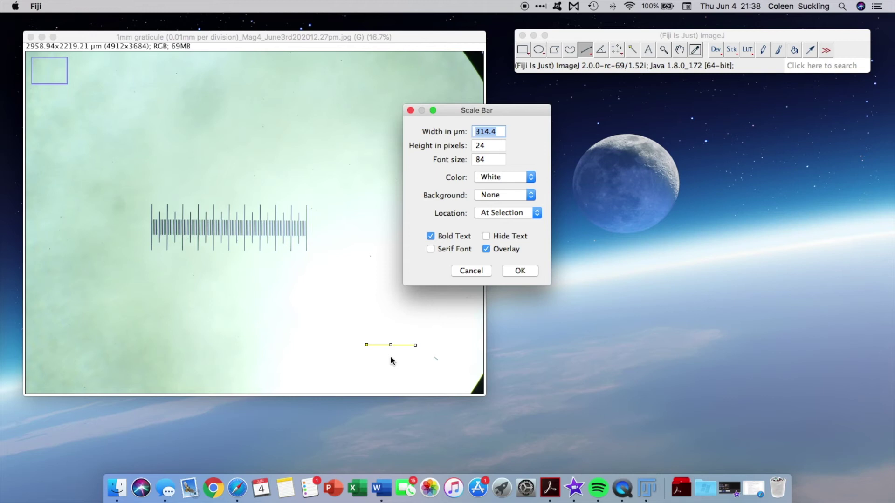
pyautogui.write('200')
pyautogui.click(491, 159)
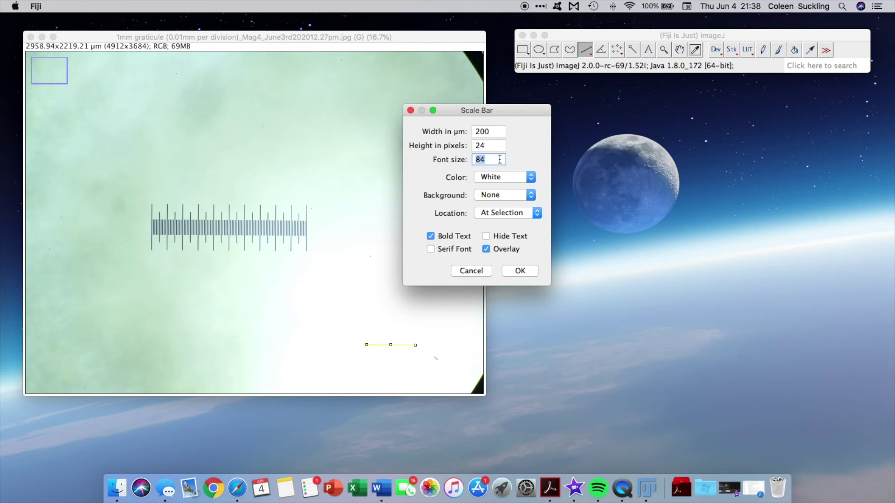
pyautogui.click(531, 178)
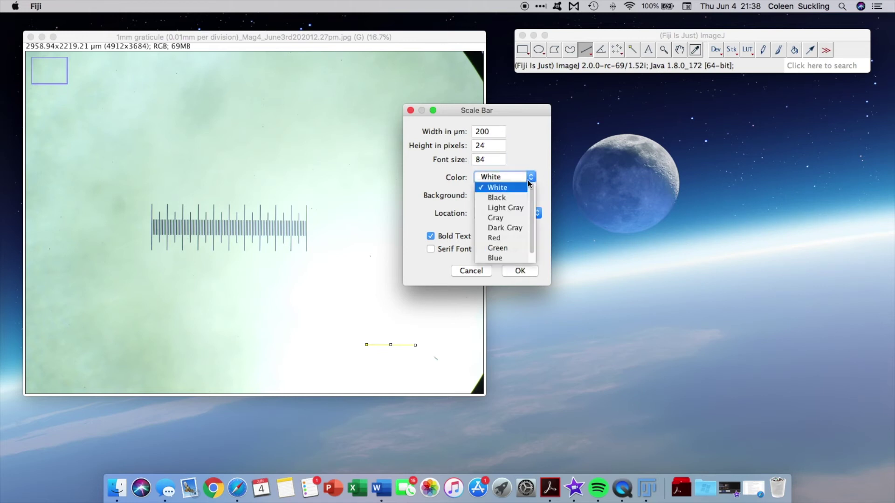
pyautogui.click(518, 190)
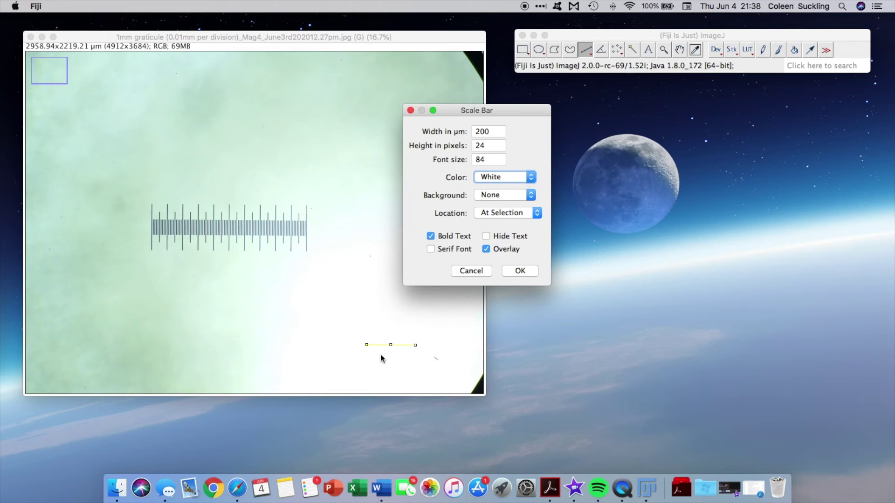
pyautogui.click(531, 177)
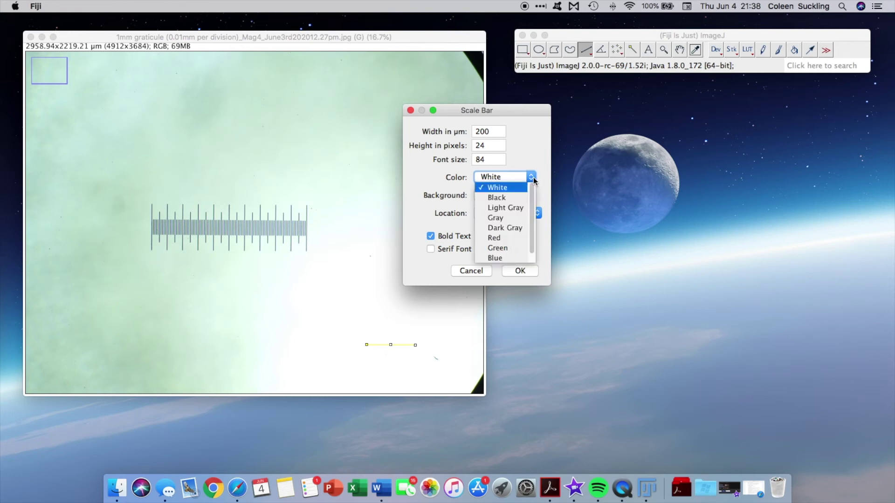
pyautogui.scroll(-1, 531, 204)
pyautogui.press('Escape')
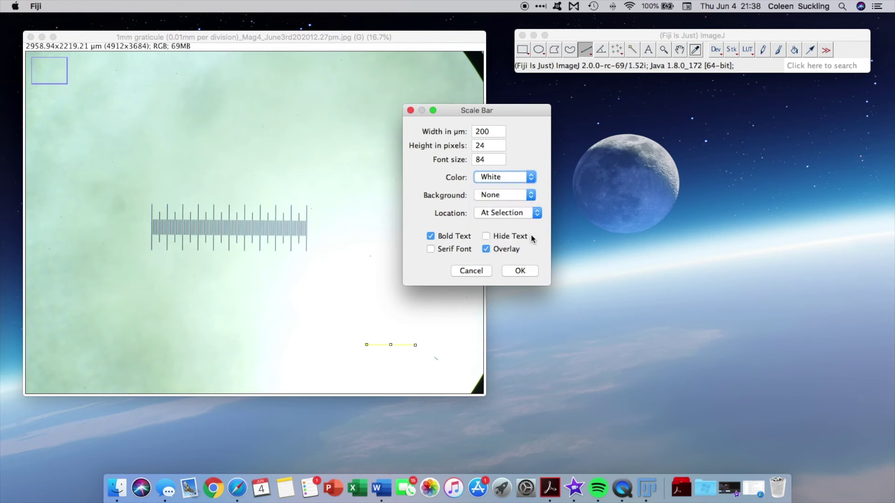
pyautogui.click(531, 178)
pyautogui.click(505, 197)
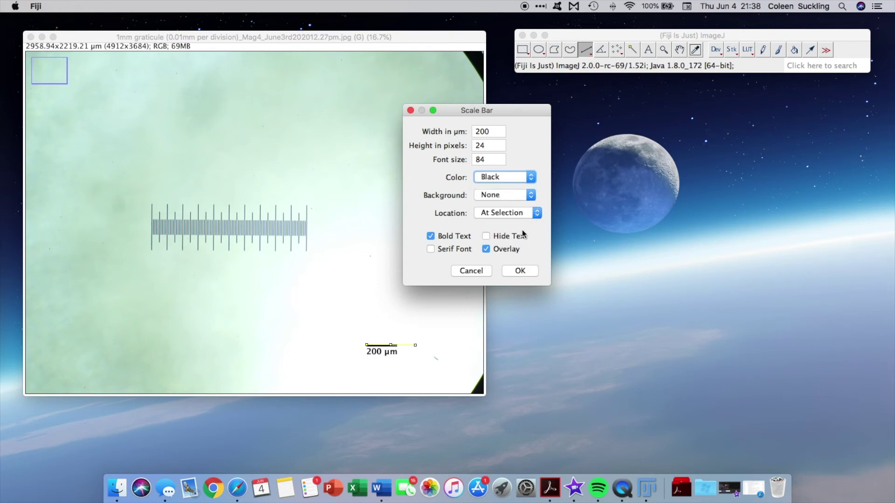
# Try out the scale bar's location choices, then switch Bold Text and Overlay off and on again.
pyautogui.click(537, 217)
pyautogui.click(538, 217)
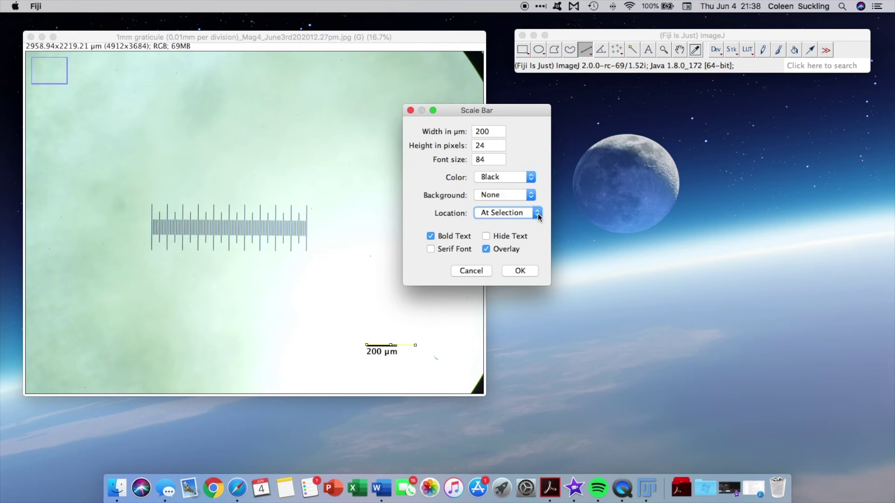
pyautogui.click(537, 214)
pyautogui.click(523, 201)
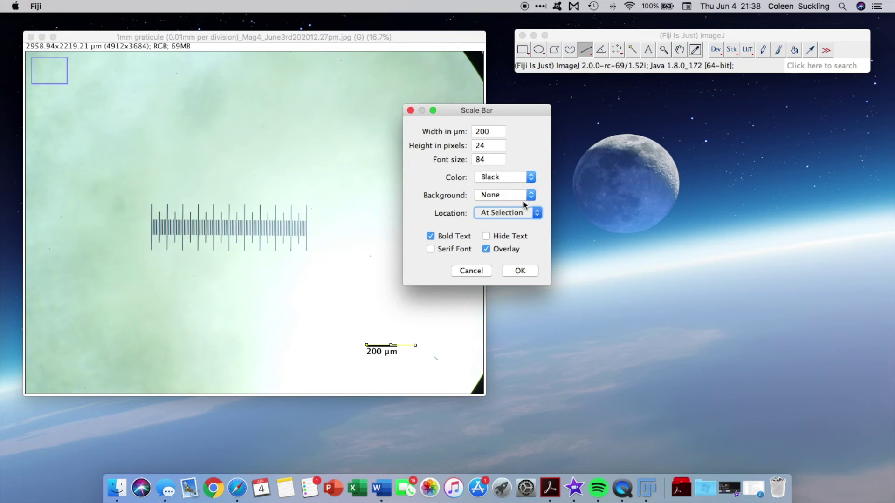
pyautogui.click(536, 213)
pyautogui.click(536, 214)
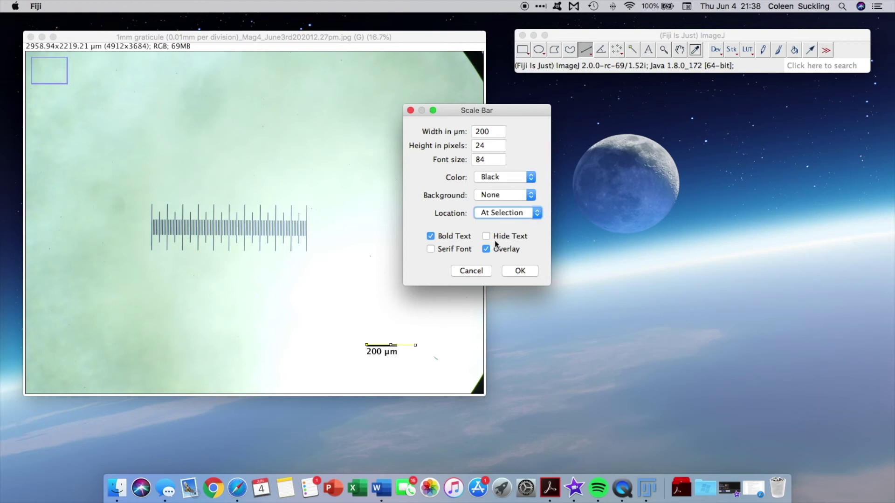
pyautogui.click(430, 236)
pyautogui.click(430, 237)
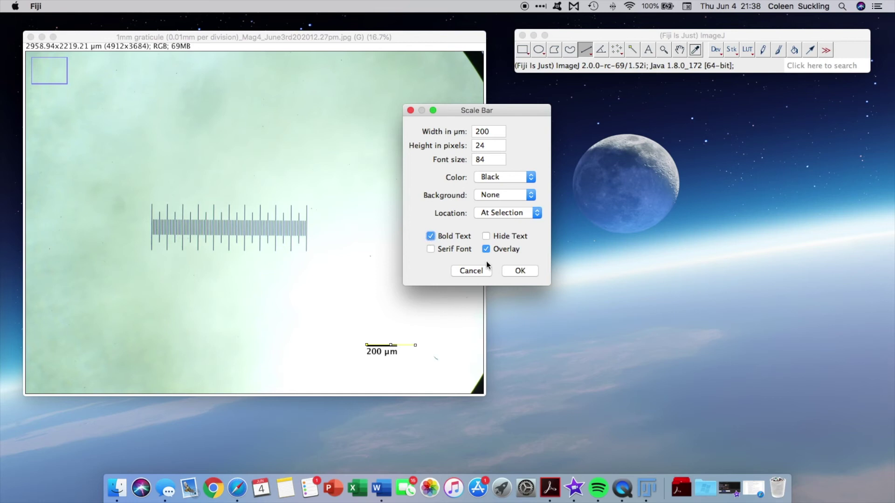
pyautogui.click(486, 251)
pyautogui.click(486, 250)
# Try the scale bar in Light Gray with a font size of 100.
pyautogui.click(531, 177)
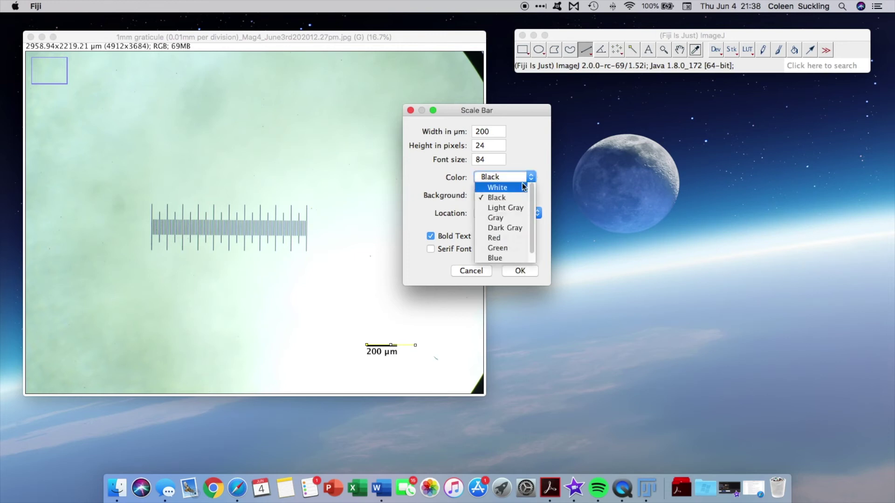
pyautogui.click(515, 208)
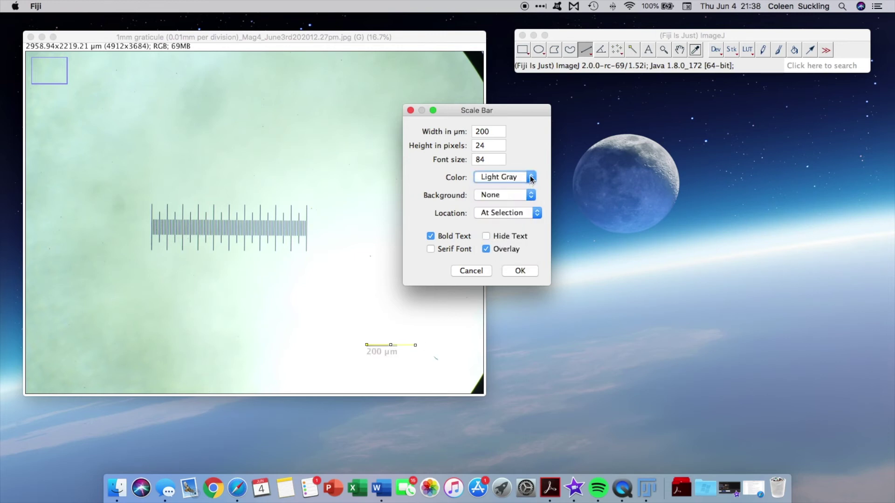
pyautogui.doubleClick(490, 160)
pyautogui.write('100')
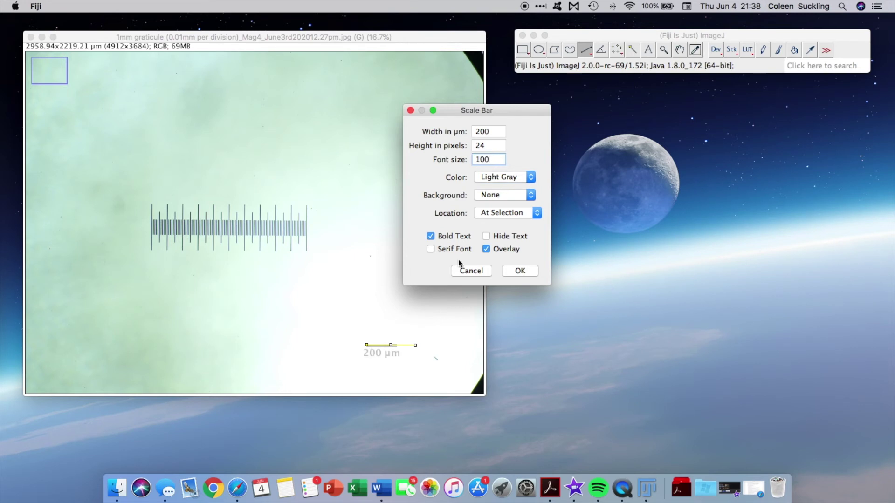
# Make the scale bar Black with font size 80 and non-bold text, and add it to the image.
pyautogui.click(525, 176)
pyautogui.click(508, 197)
pyautogui.click(501, 159)
pyautogui.write('80')
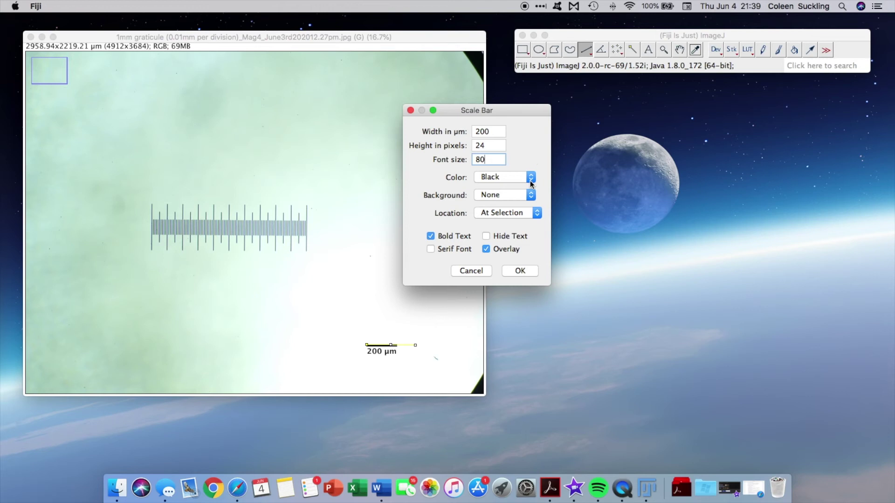
pyautogui.click(430, 236)
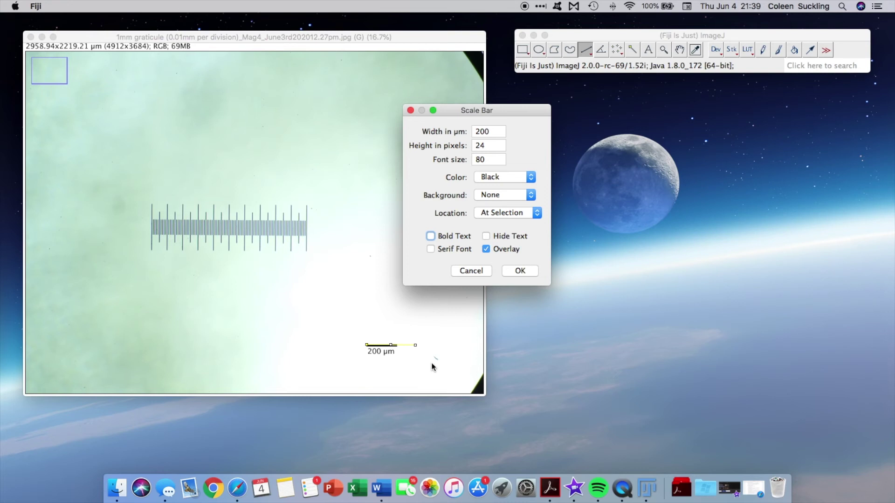
pyautogui.click(518, 272)
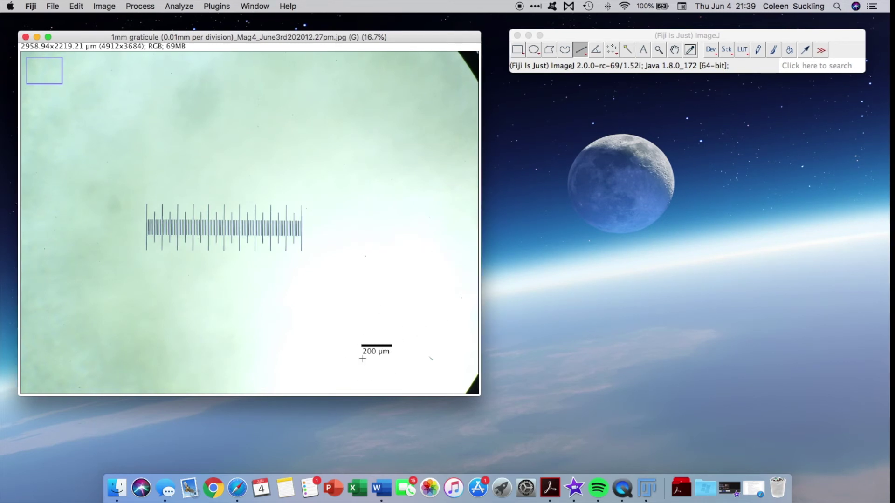
# Save the image with its scale bar as a JPEG named "Graticlule_scale bar" in the image analysis demo photos folder.
pyautogui.click(53, 6)
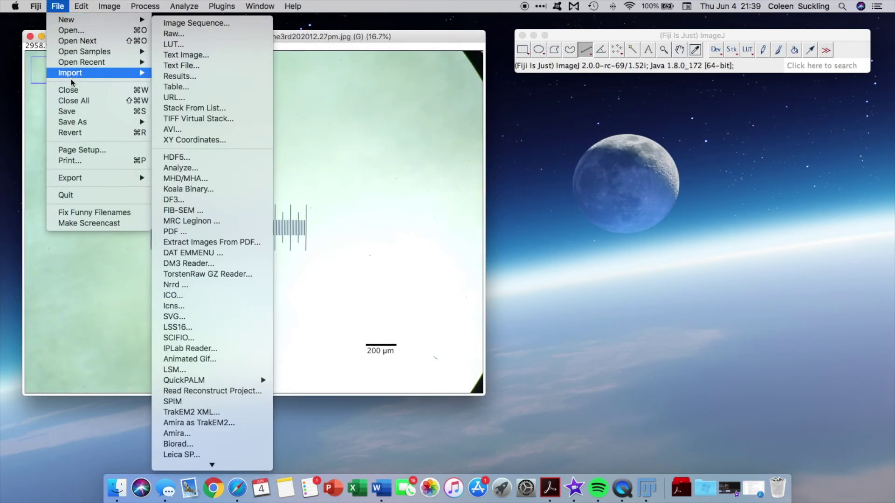
pyautogui.moveTo(73, 122)
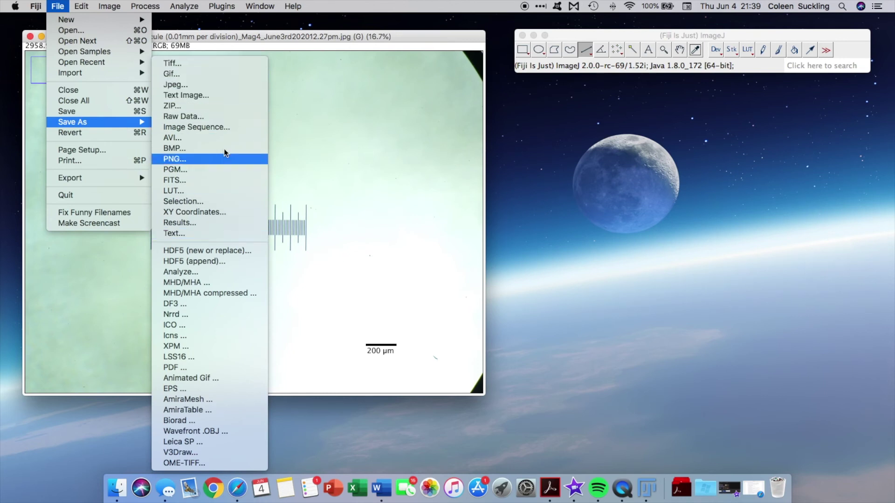
pyautogui.click(216, 88)
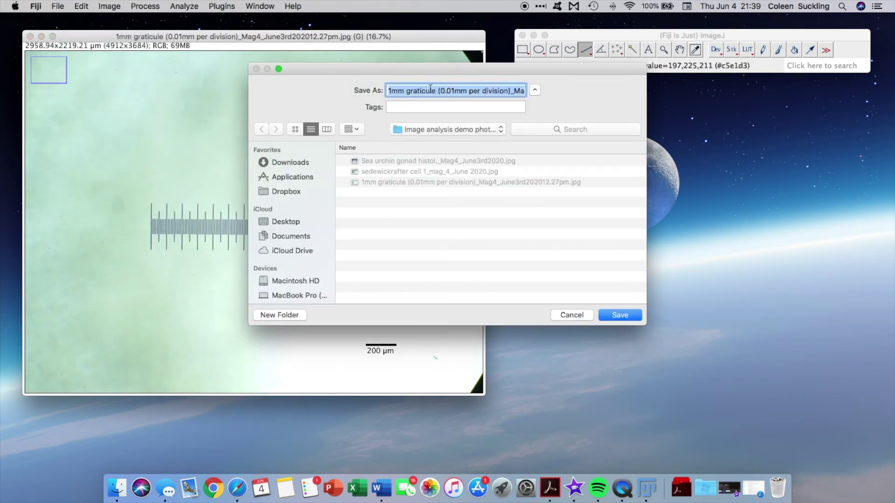
pyautogui.write('Graticule_')
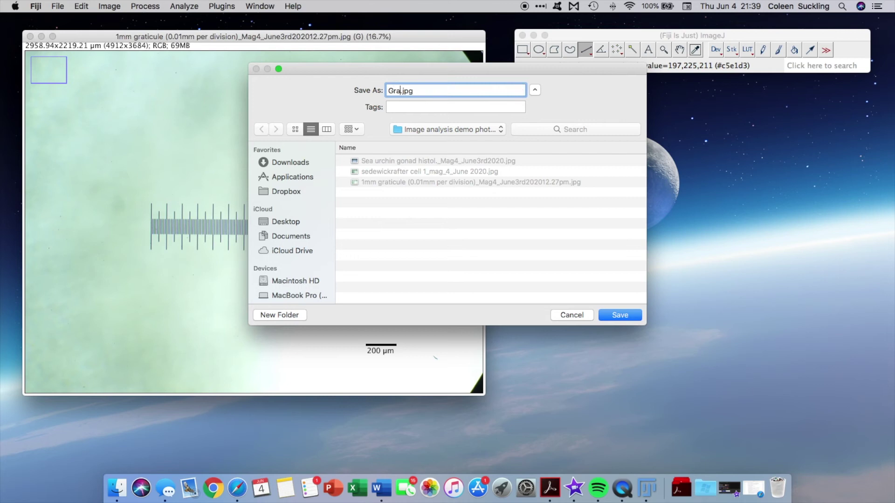
pyautogui.write('scale bar')
pyautogui.press('Return')
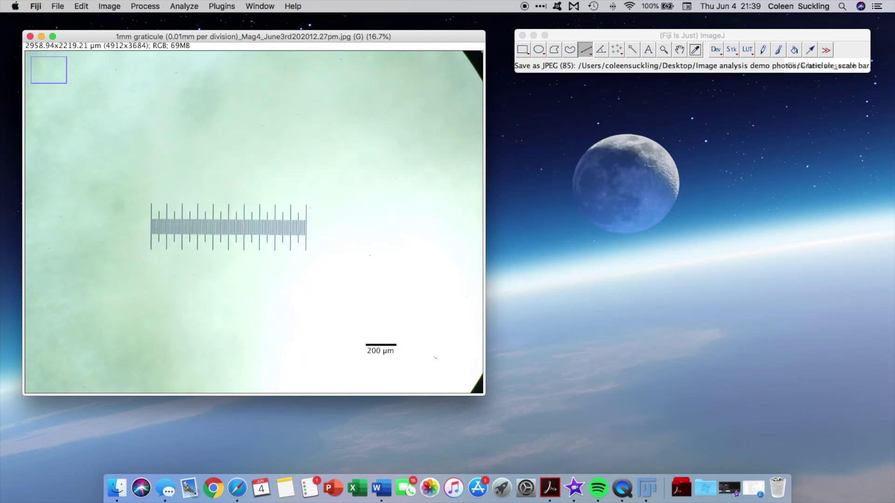
# Open the saved scale-bar JPEG to check that the bar is included, then close that copy.
pyautogui.click(44, 7)
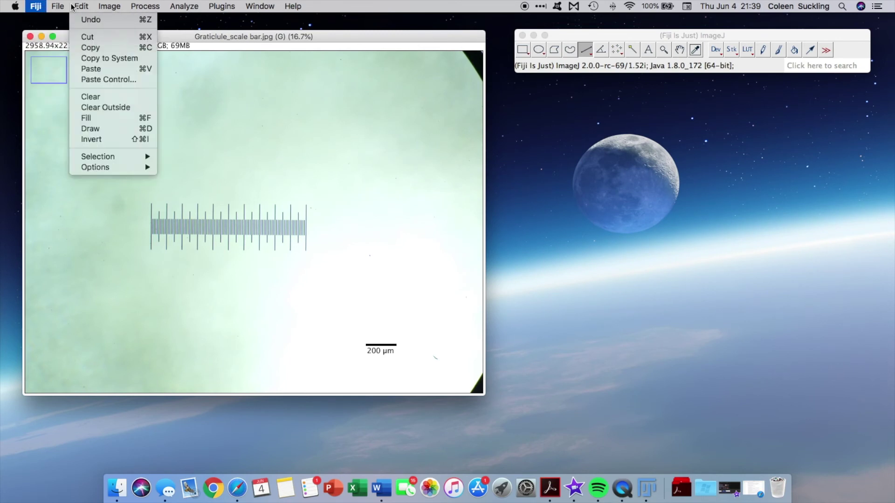
pyautogui.moveTo(60, 8)
pyautogui.click(70, 30)
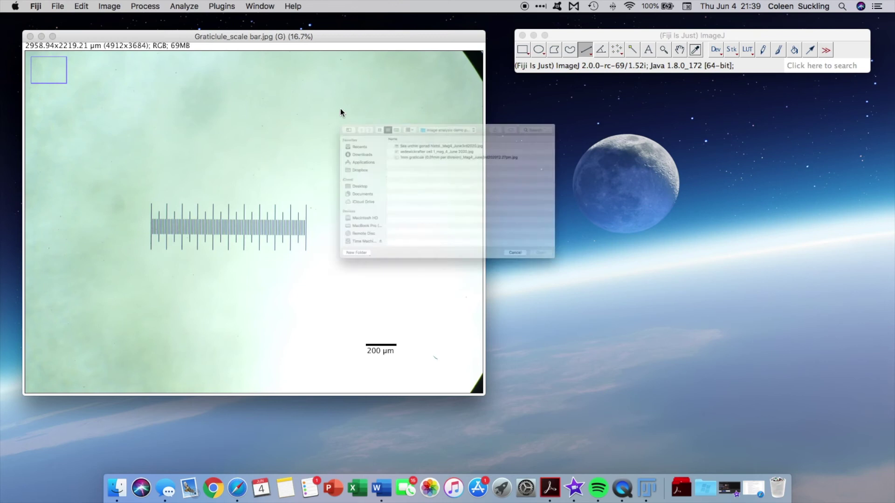
pyautogui.doubleClick(399, 107)
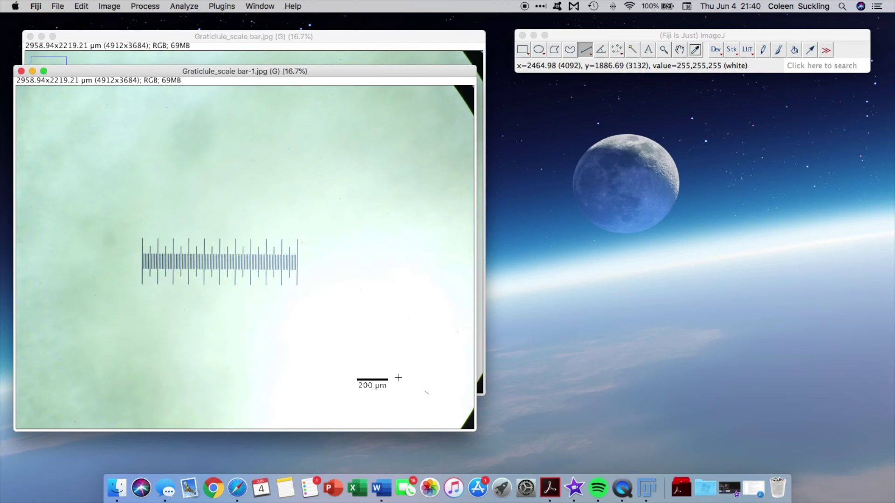
pyautogui.click(21, 71)
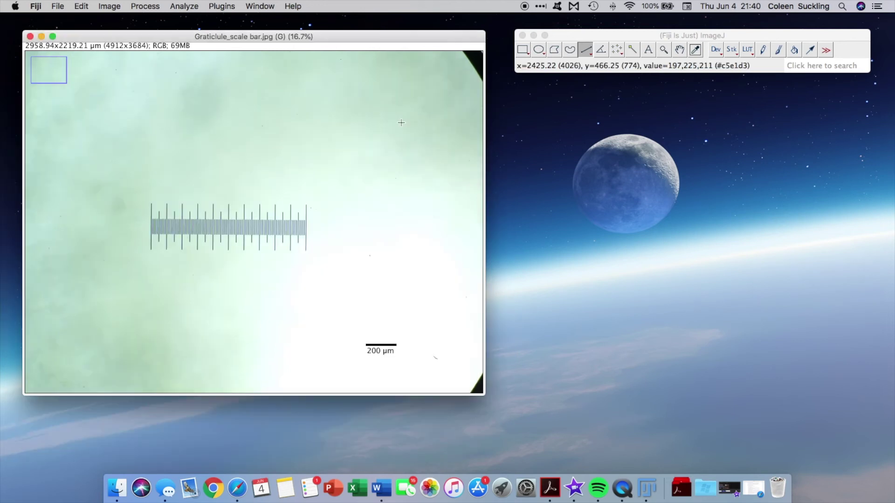
# Bring up another copy of the scale-bar image, measure the graticule from first to last long mark, and close the copy.
pyautogui.press('super+shift+d')
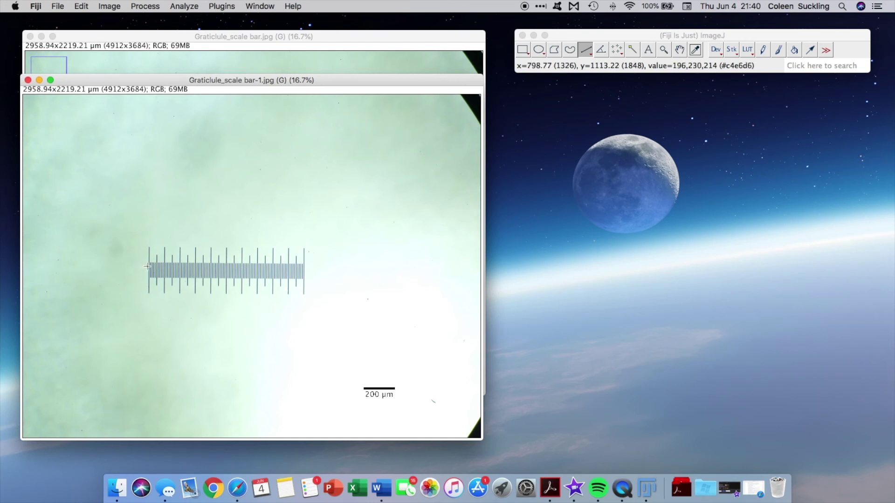
pyautogui.moveTo(149, 263); pyautogui.dragTo(304, 264)
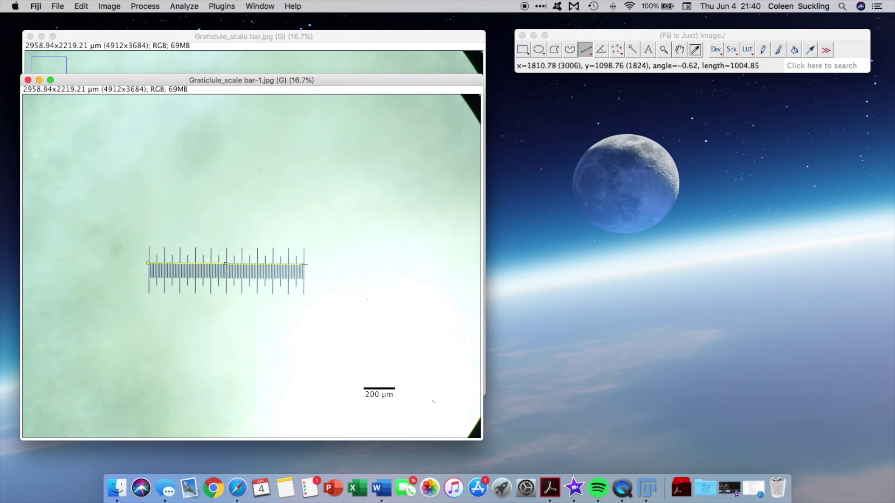
pyautogui.click(28, 80)
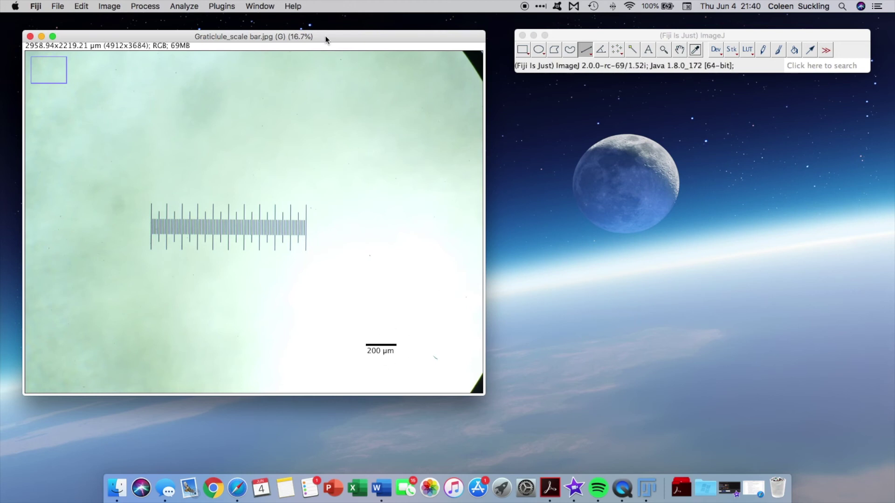
# Open the image "sedewickrafter cell 1_mag_4_June 2020.jpg" and move its window up over the graticule image.
pyautogui.click(57, 7)
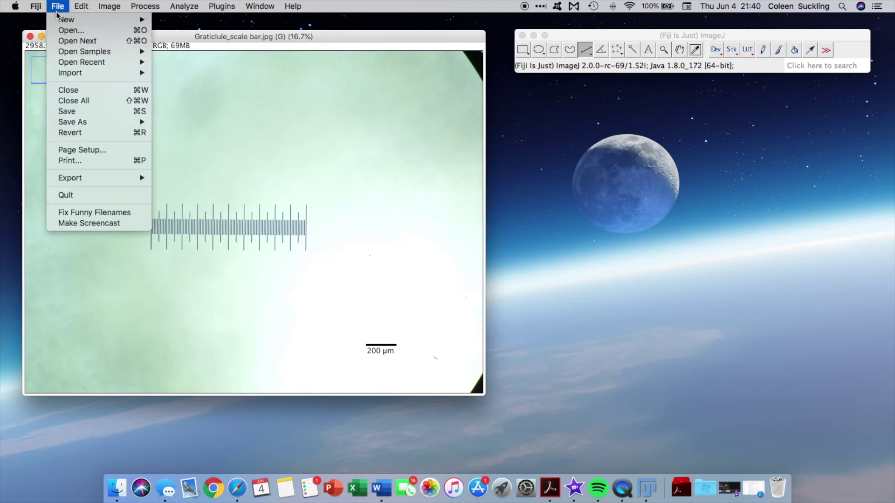
pyautogui.click(70, 30)
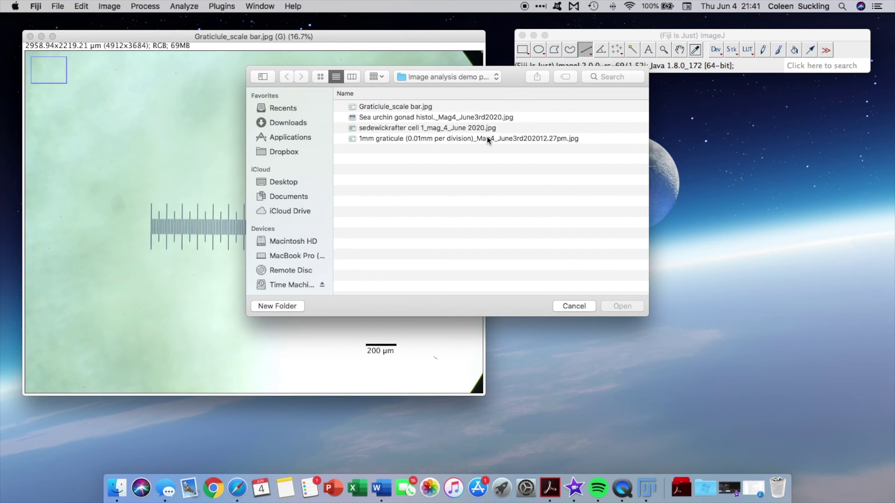
pyautogui.doubleClick(443, 127)
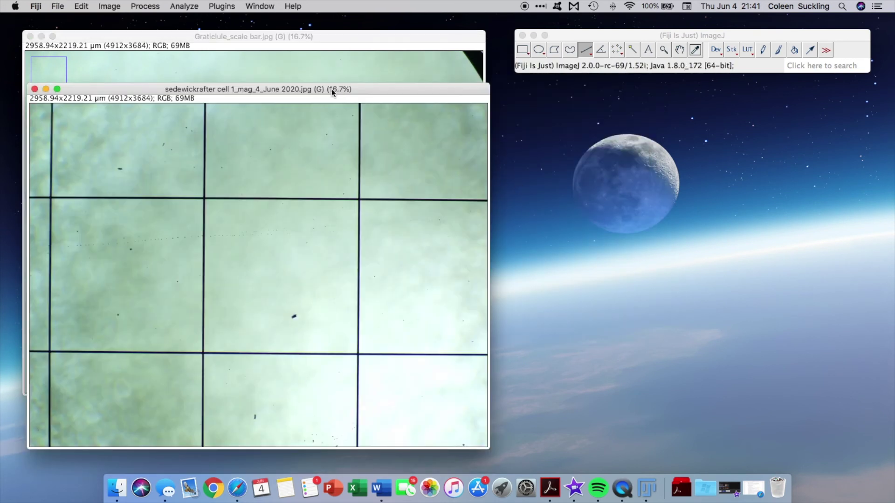
pyautogui.moveTo(331, 89); pyautogui.dragTo(351, 47)
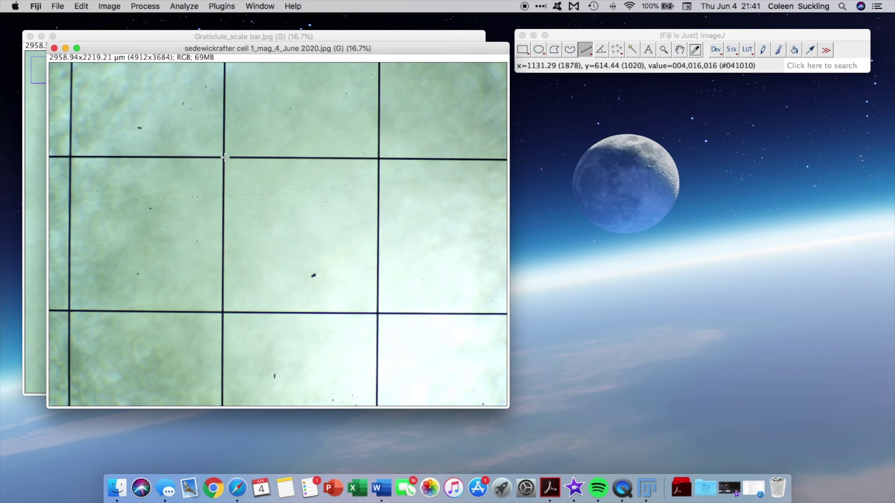
# Draw a straight line along the upper edge of the middle grid square, measure it, and place the results table beside the image.
pyautogui.moveTo(224, 158); pyautogui.dragTo(379, 159)
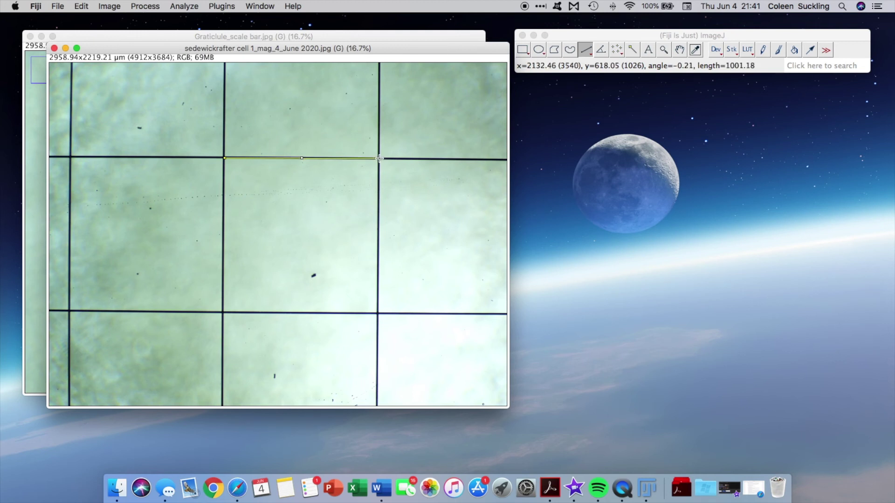
pyautogui.scroll(1, 315, 208)
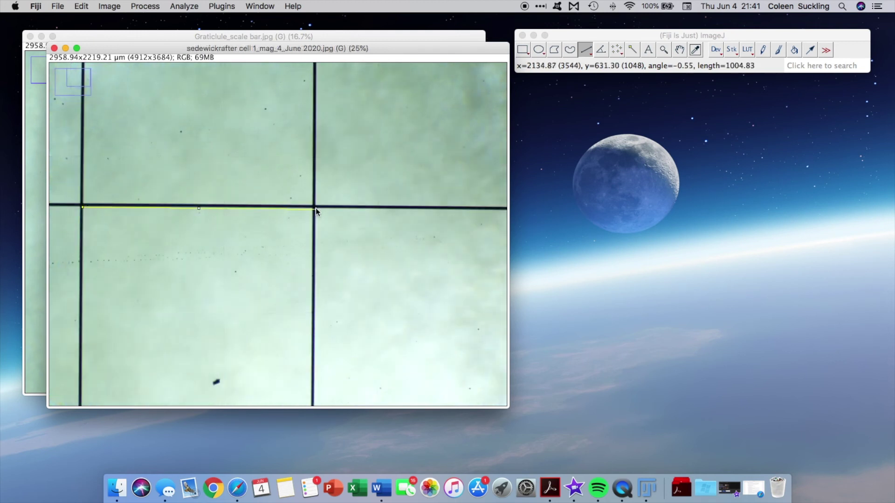
pyautogui.click(133, 213)
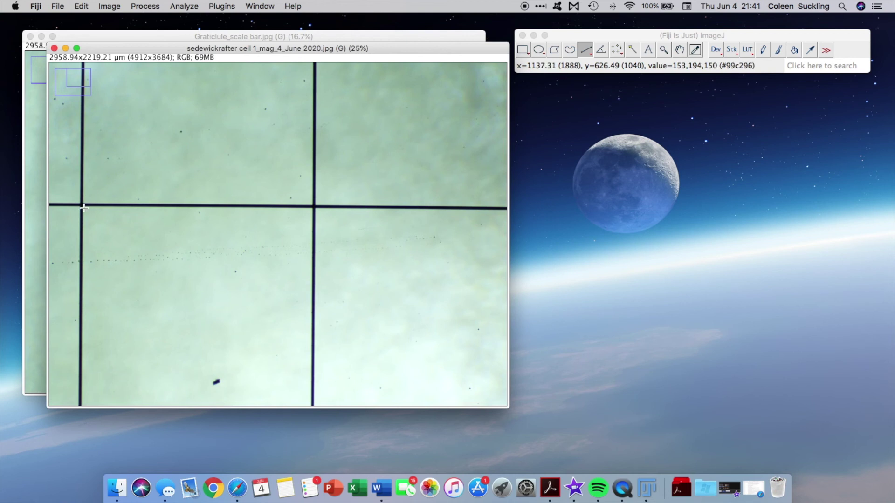
pyautogui.moveTo(84, 208); pyautogui.dragTo(316, 210)
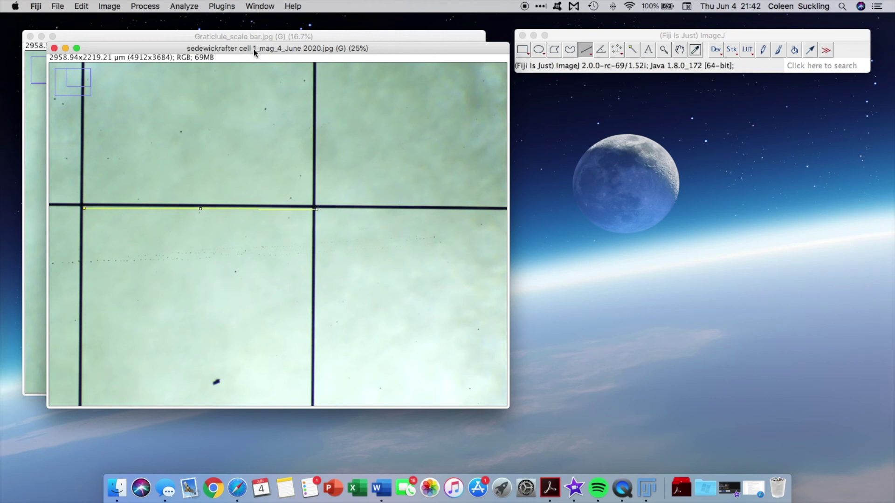
pyautogui.click(184, 7)
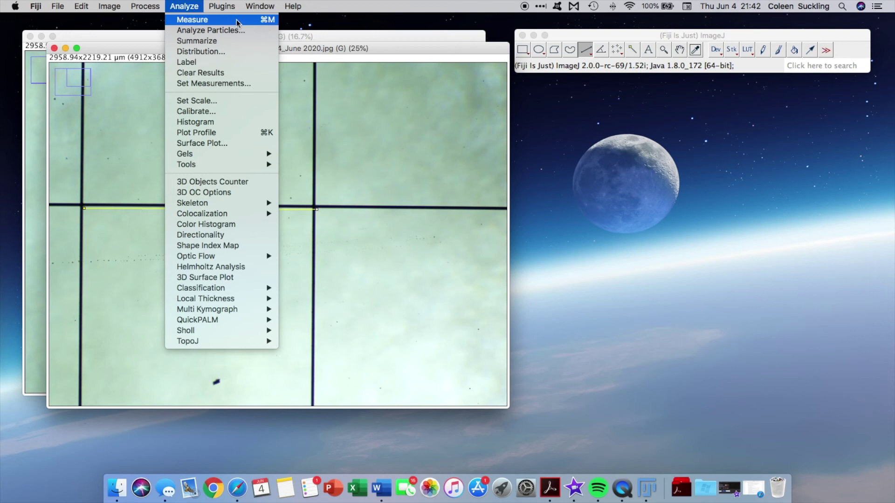
pyautogui.click(267, 23)
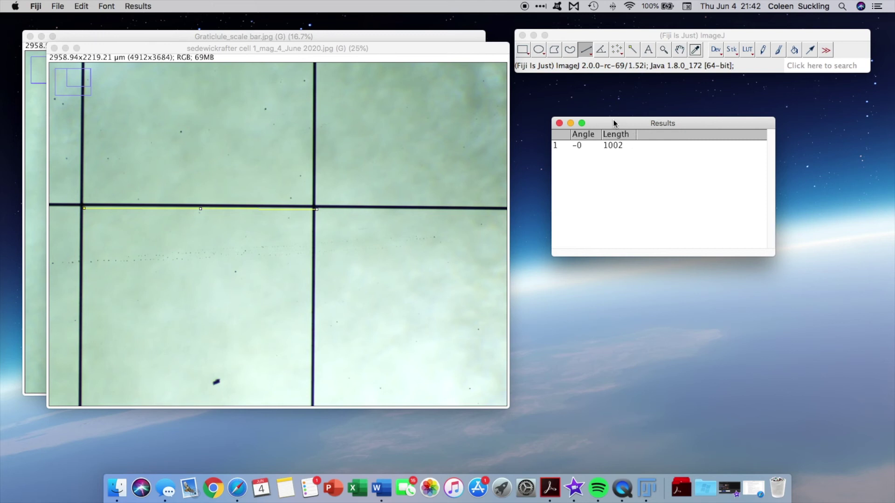
pyautogui.moveTo(614, 121); pyautogui.dragTo(589, 121)
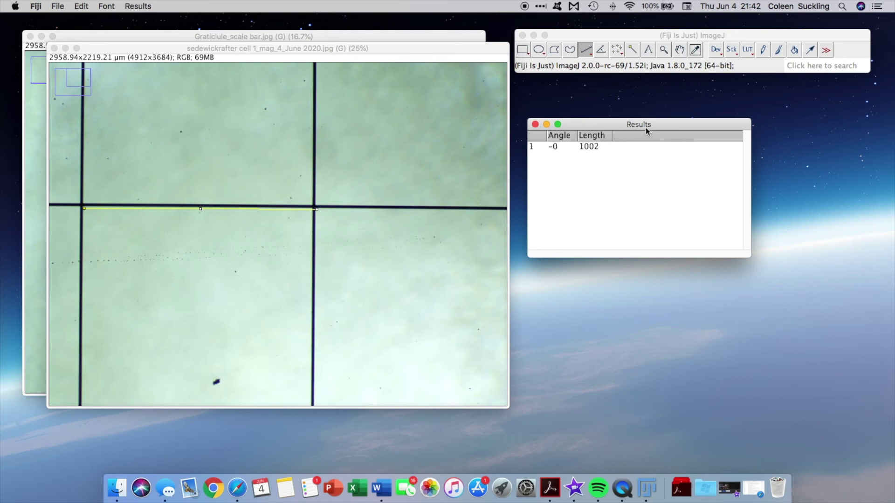
# Review the available measurement types and decimal places for the results, and close the settings without changing anything.
pyautogui.click(139, 6)
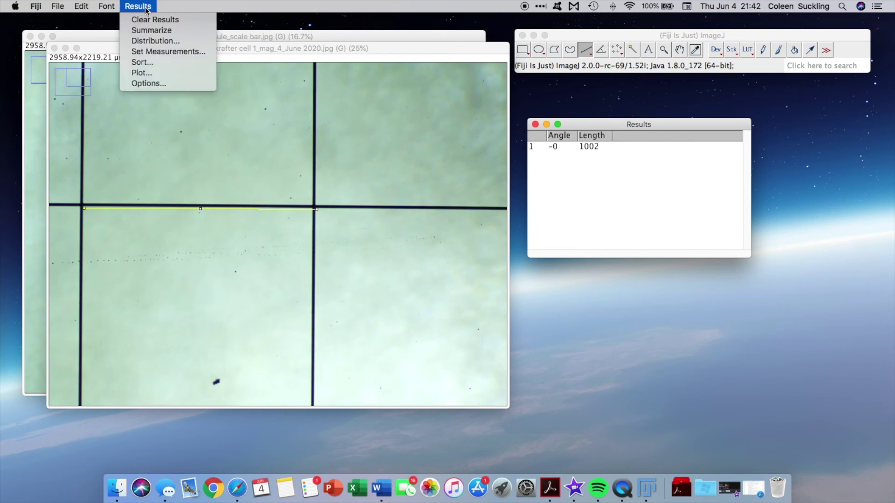
pyautogui.click(149, 52)
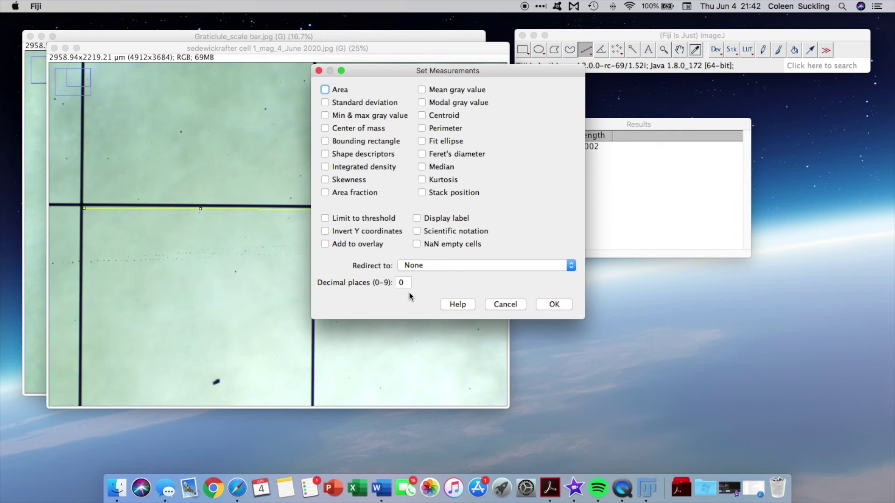
pyautogui.click(319, 70)
pyautogui.click(522, 144)
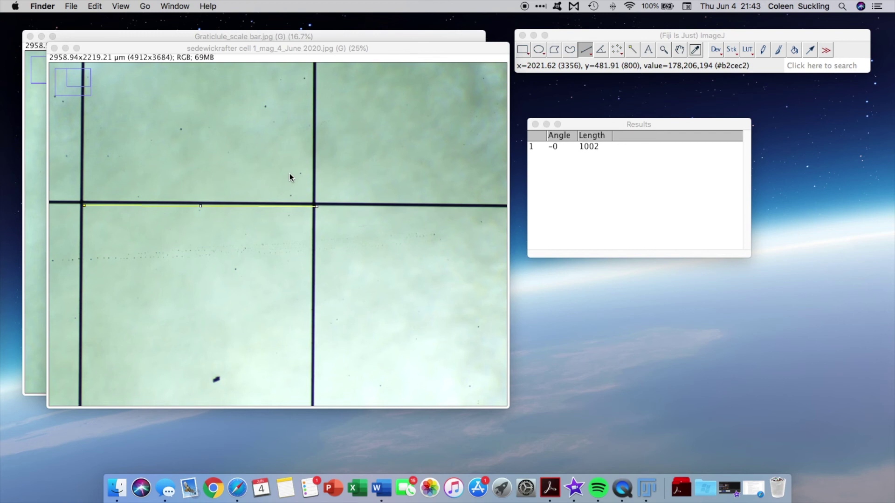
# Draw a straight line down the right edge of the same grid square and measure its length.
pyautogui.scroll(-3, 290, 173)
pyautogui.scroll(-2, 292, 180)
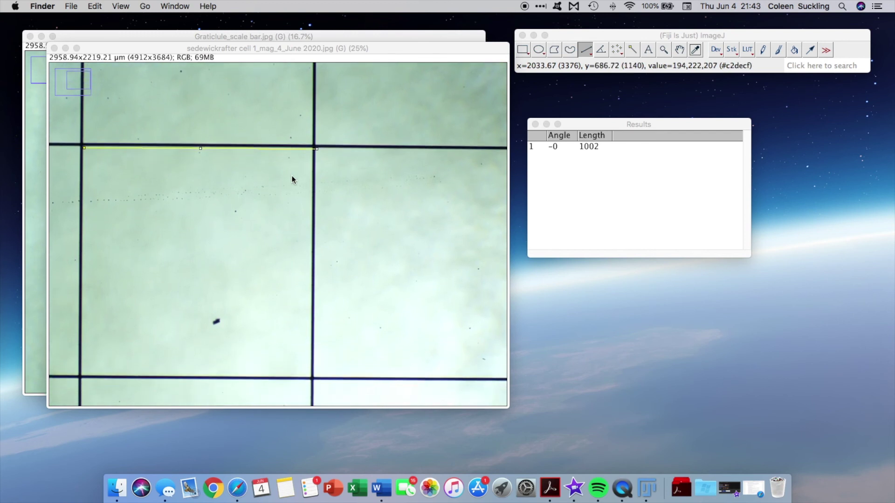
pyautogui.click(316, 172)
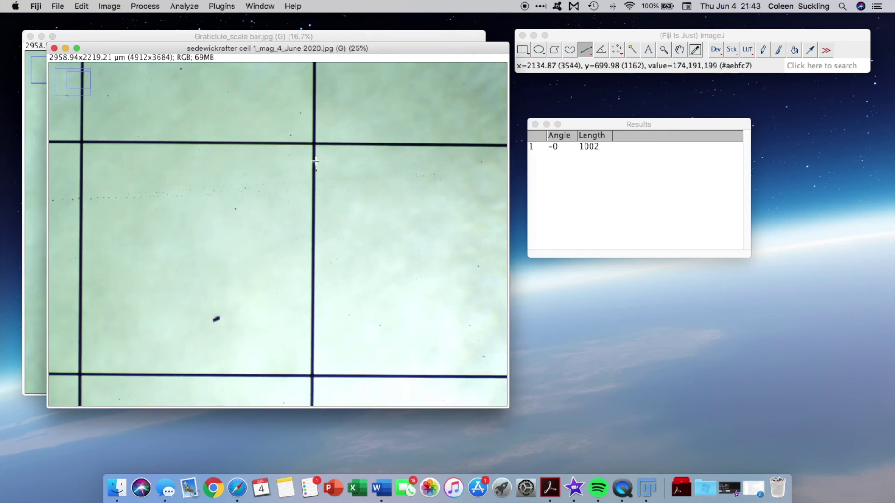
pyautogui.moveTo(313, 145); pyautogui.dragTo(312, 378)
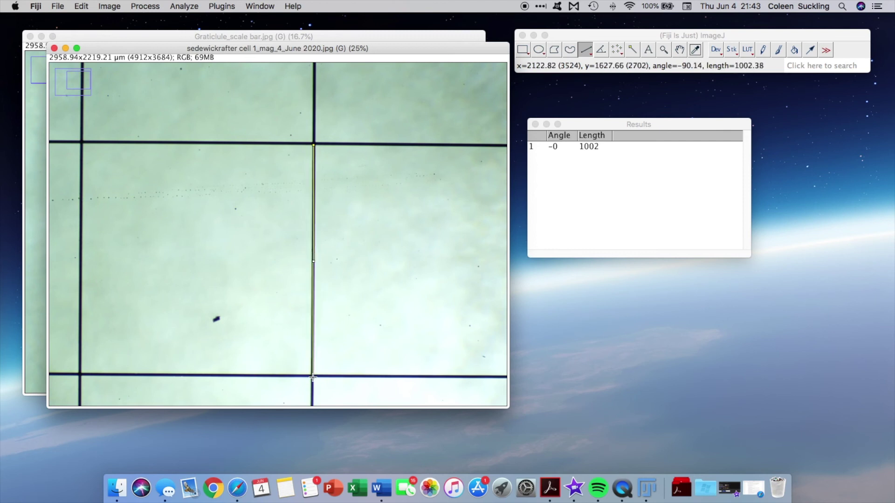
pyautogui.press('super+m')
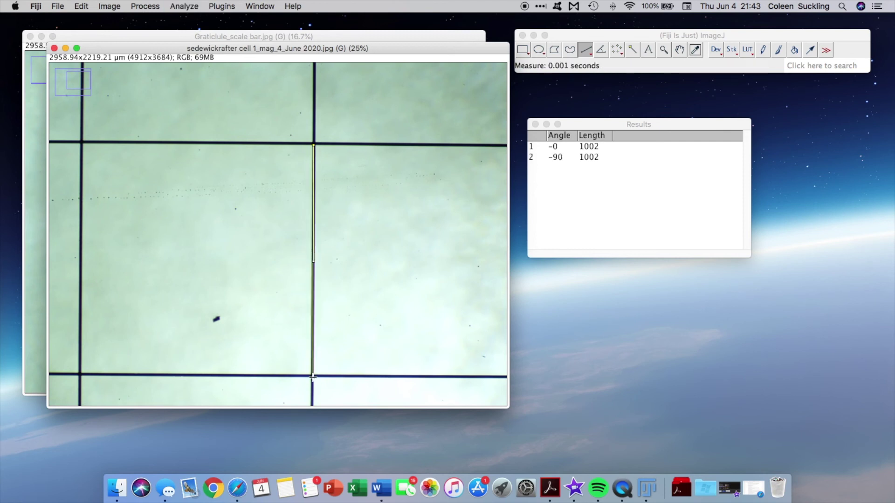
# Draw a straight line along the lower edge of the grid square and measure its length.
pyautogui.scroll(3, 370, 311)
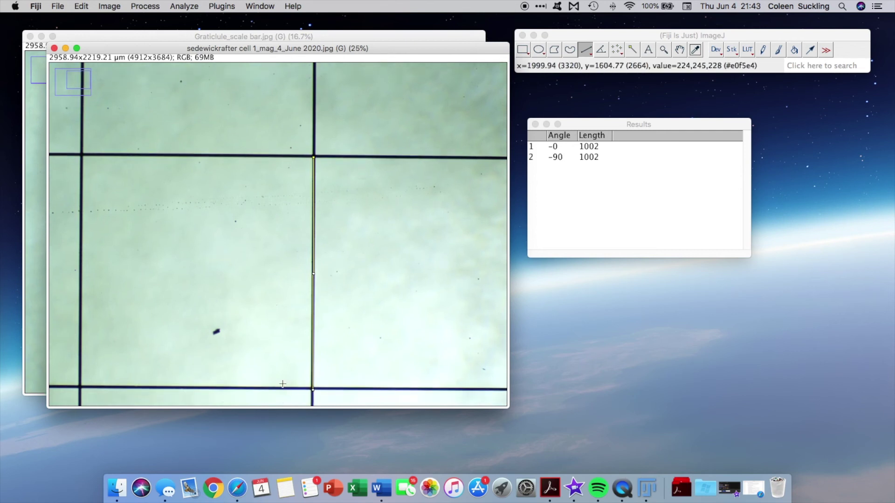
pyautogui.click(79, 387)
pyautogui.moveTo(80, 386); pyautogui.dragTo(311, 388)
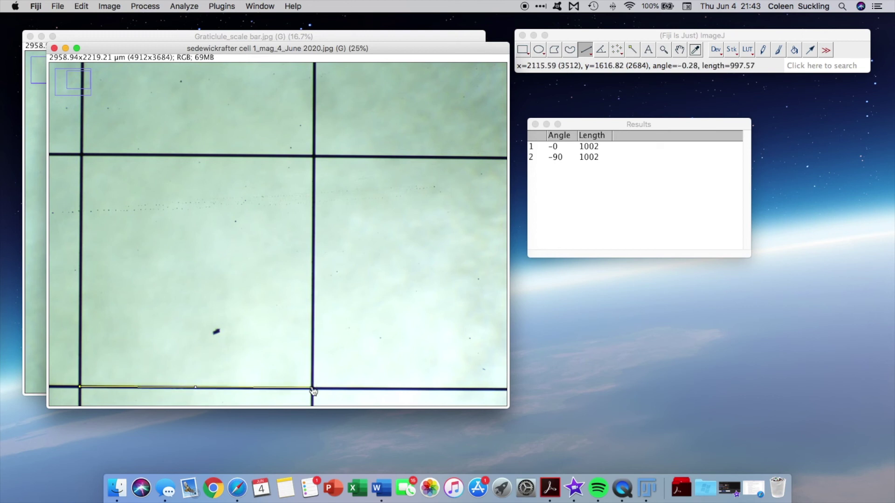
pyautogui.press('super+m')
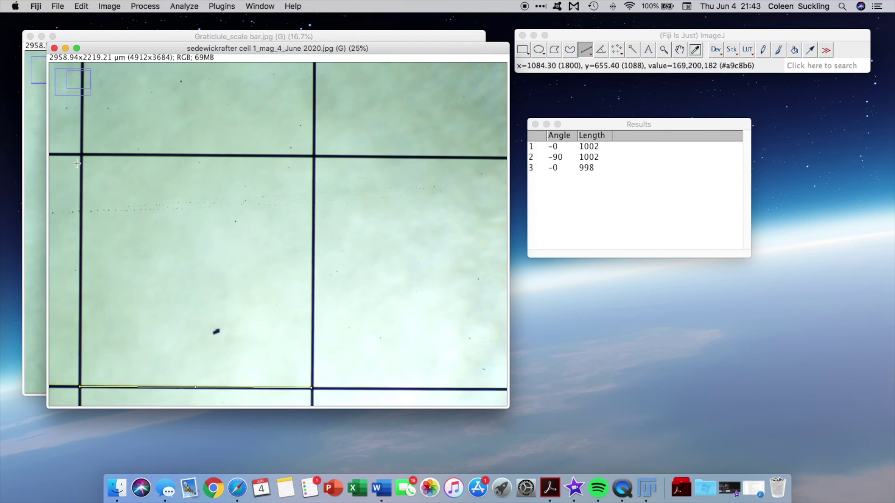
# Measure the left edge of the grid square from its upper to its lower corner, and move the results table aside.
pyautogui.moveTo(85, 154)
pyautogui.mouseDown()
pyautogui.moveTo(88, 388)
pyautogui.moveTo(81, 386)
pyautogui.mouseUp()
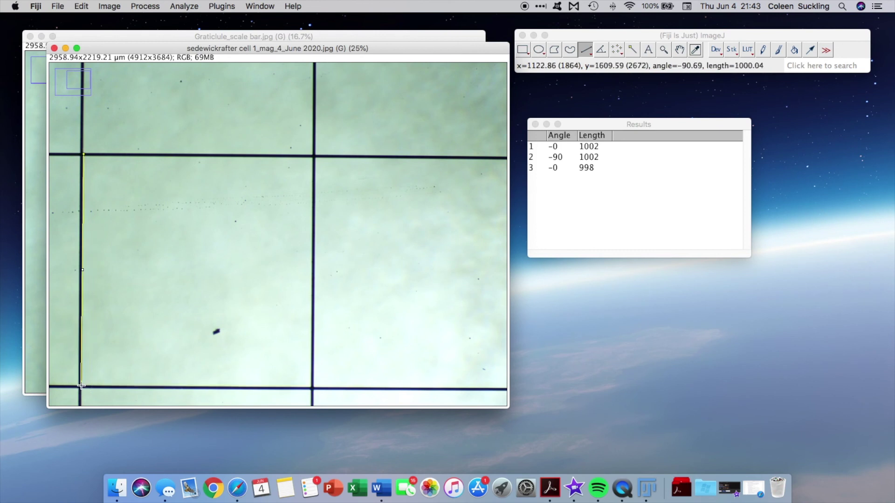
pyautogui.press('m')
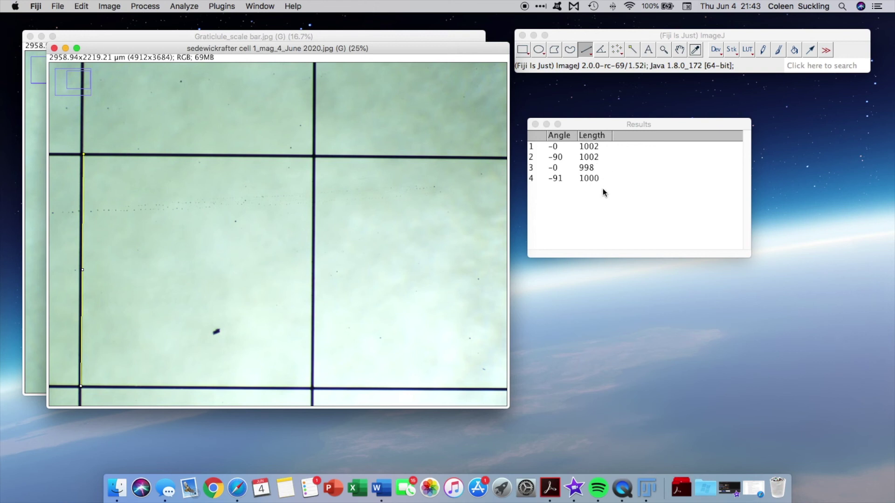
pyautogui.moveTo(603, 124); pyautogui.dragTo(690, 119)
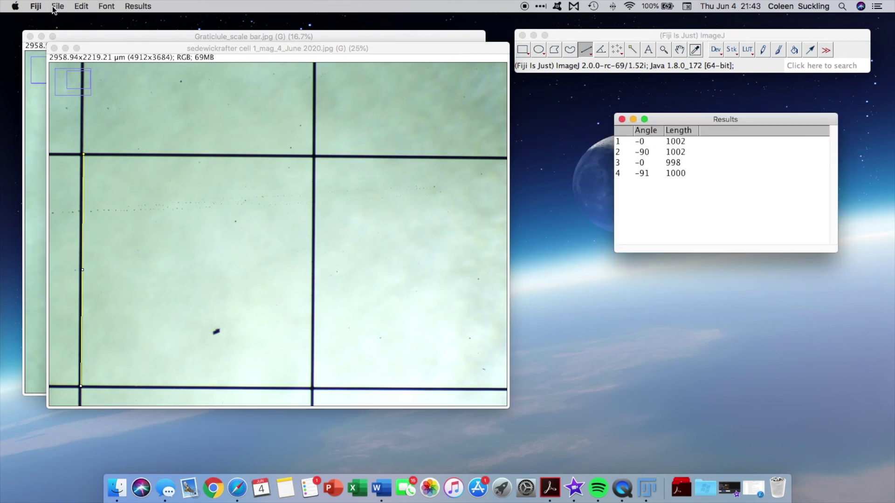
# Check how the results table would be saved as Results.csv, and cancel without saving.
pyautogui.click(54, 7)
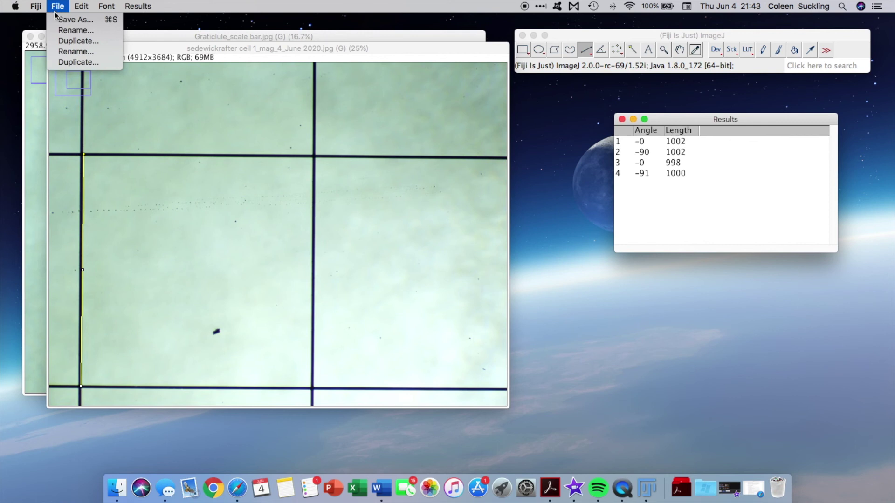
pyautogui.click(338, 183)
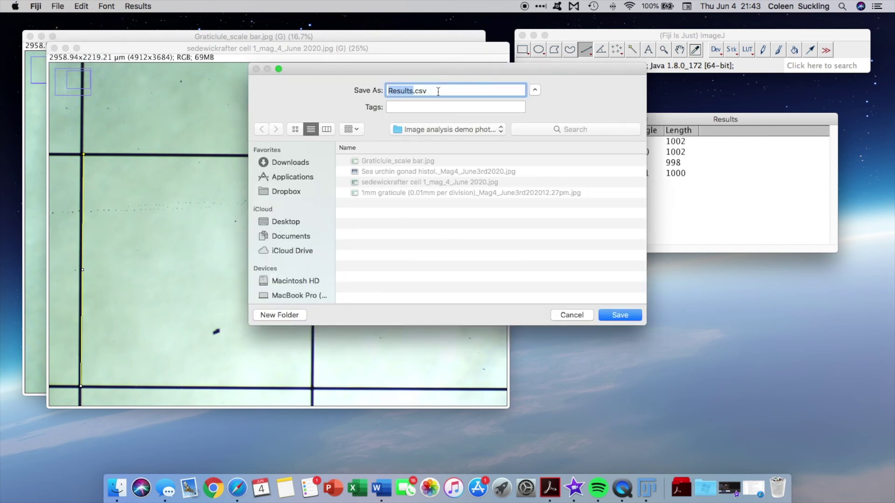
pyautogui.click(580, 316)
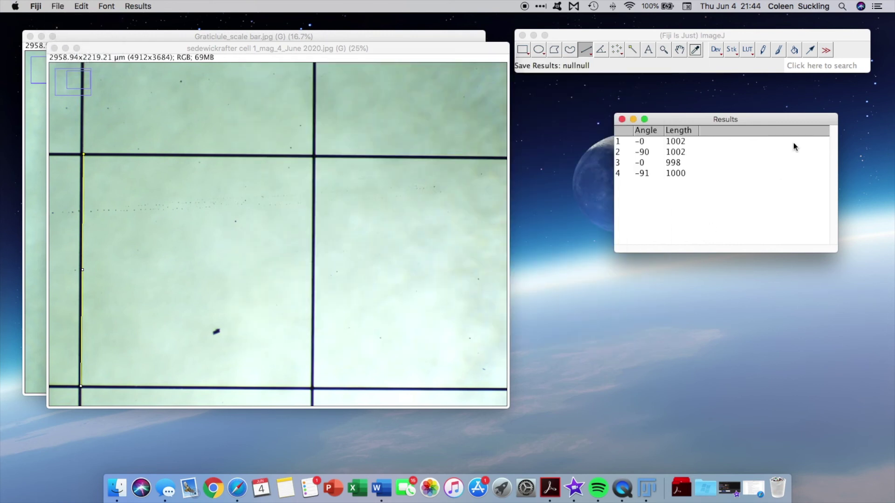
# Move the results table closer to the image, select all its measurement rows, and close the table.
pyautogui.moveTo(689, 122); pyautogui.dragTo(617, 111)
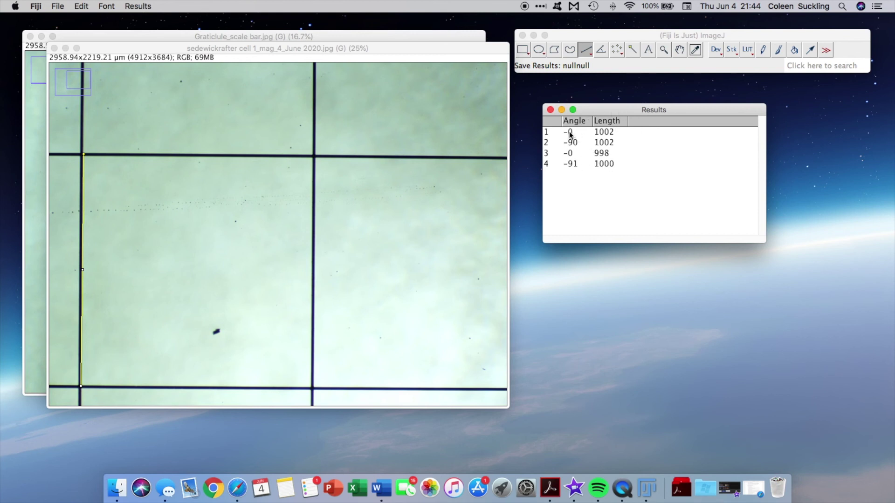
pyautogui.moveTo(558, 130); pyautogui.dragTo(589, 160)
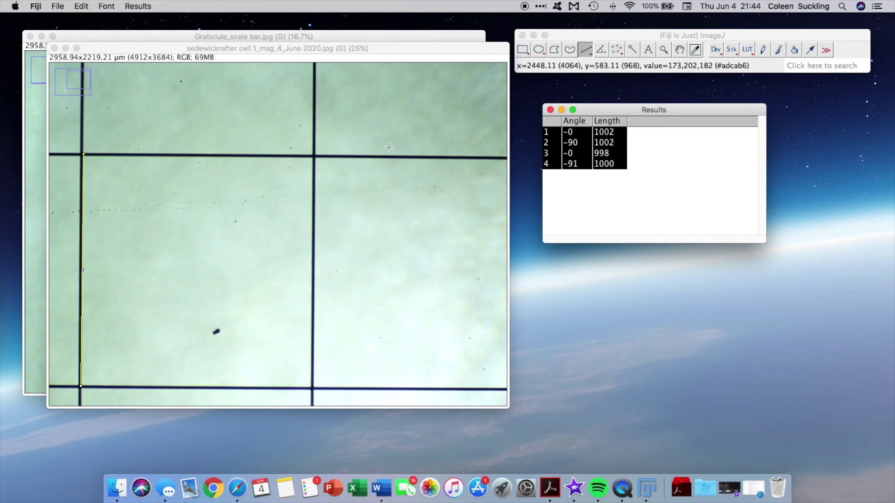
pyautogui.press('super+w')
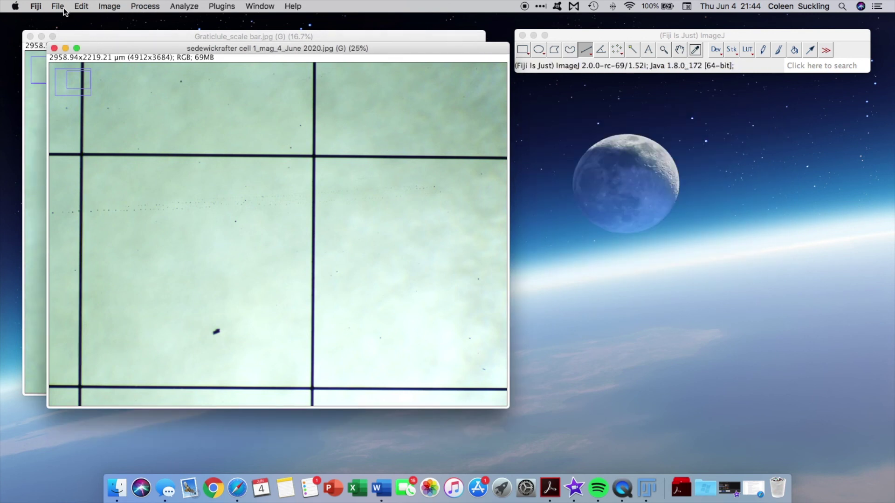
# Open "Sea urchin gonad histol._Mag4_June3rd2020.jpg", move its window up, and magnify the gonad tissue to 50%.
pyautogui.click(64, 11)
pyautogui.click(74, 30)
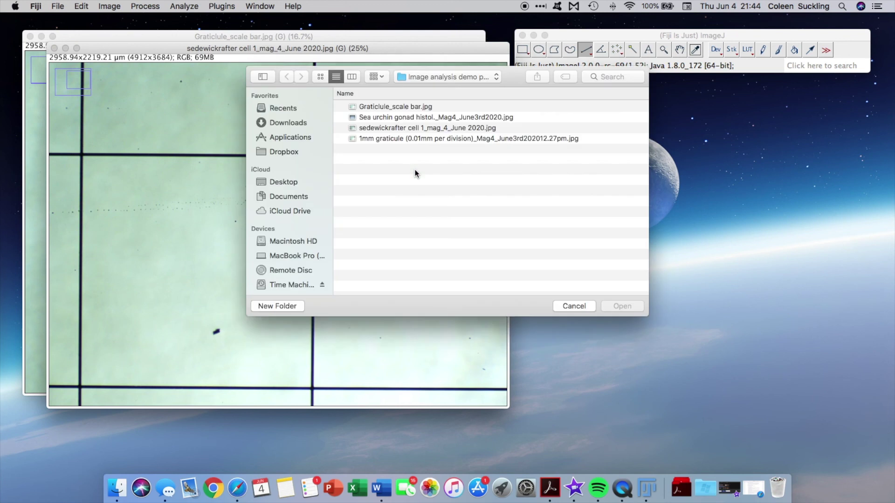
pyautogui.doubleClick(411, 119)
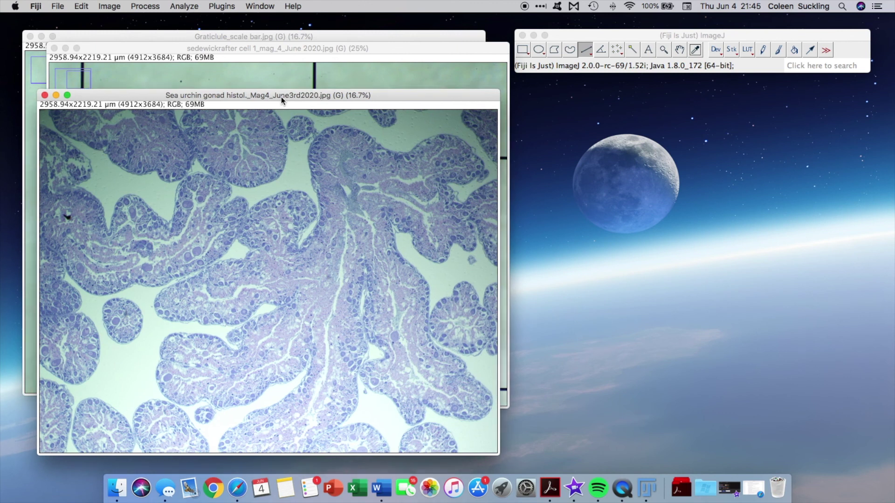
pyautogui.moveTo(281, 96); pyautogui.dragTo(290, 63)
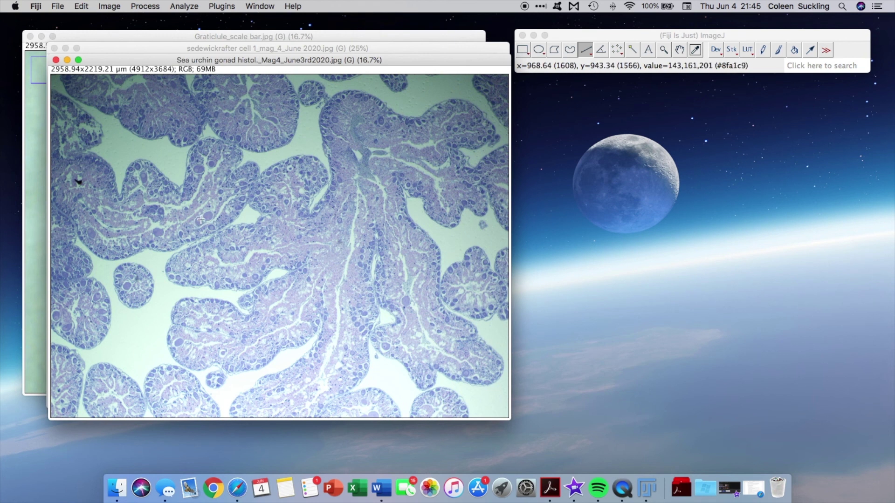
pyautogui.click(665, 48)
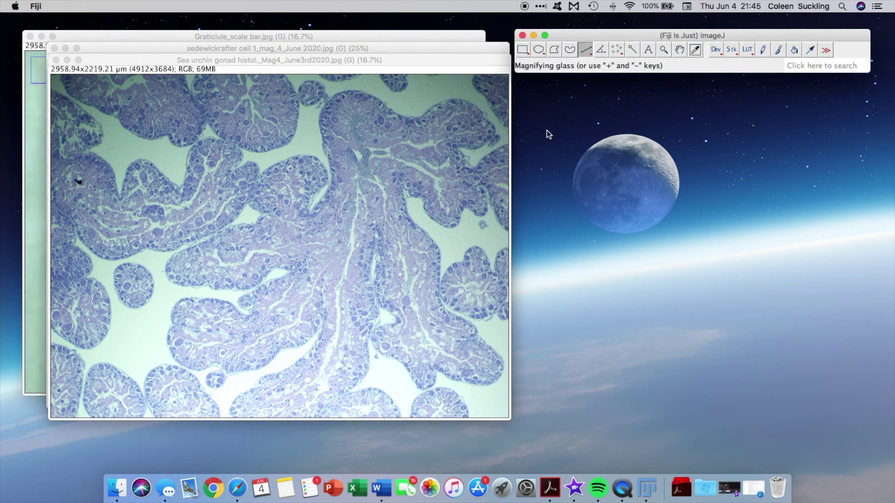
pyautogui.click(196, 248)
pyautogui.click(287, 233)
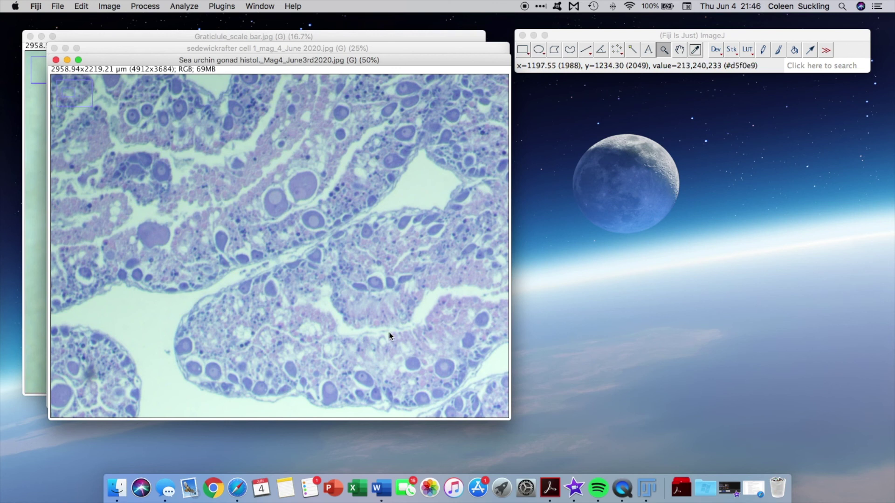
# Draw a horizontal straight line about 434 µm long across the pale gap near the lower right of the gonad tissue.
pyautogui.rightClick(280, 277)
pyautogui.rightClick(282, 275)
pyautogui.rightClick(282, 275)
pyautogui.rightClick(281, 274)
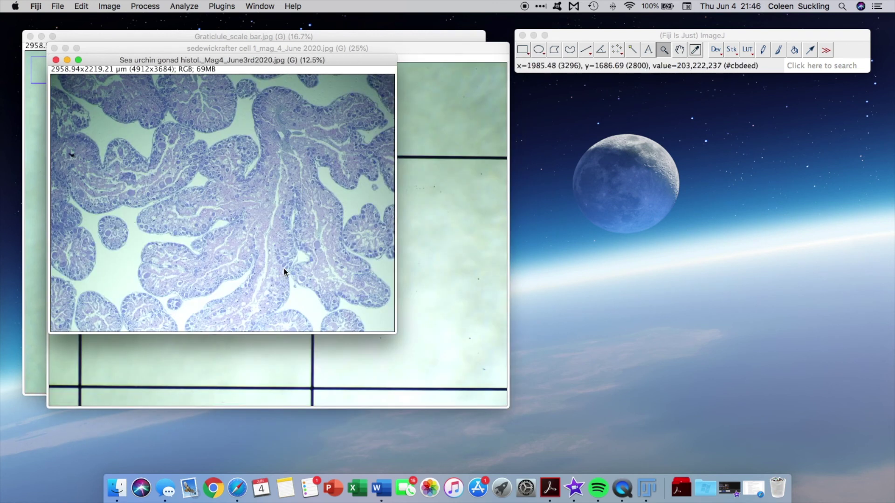
pyautogui.click(283, 268)
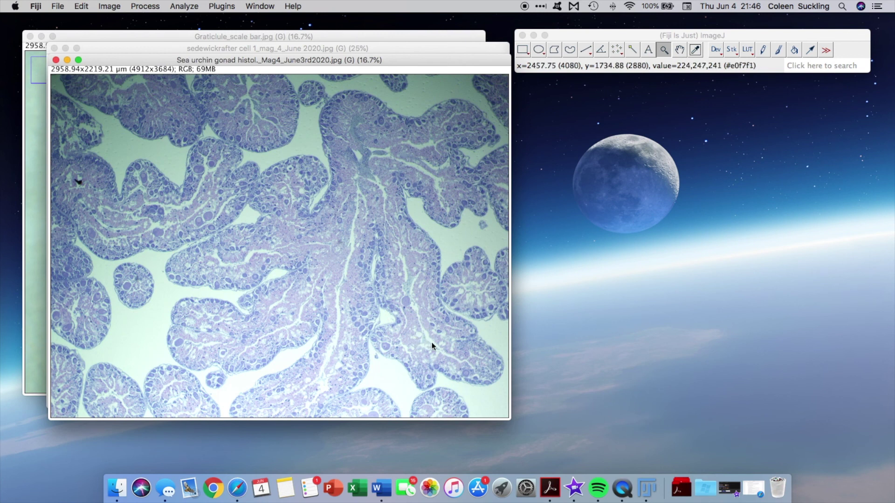
pyautogui.click(585, 49)
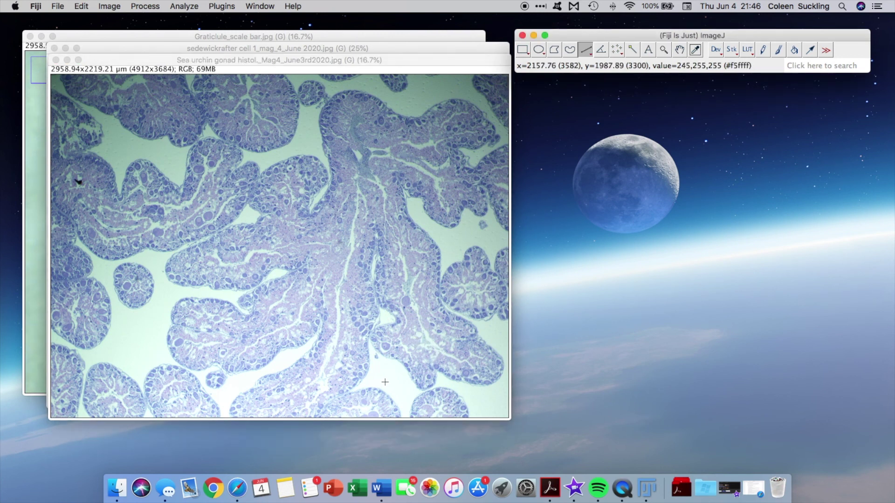
pyautogui.moveTo(385, 382); pyautogui.dragTo(452, 382)
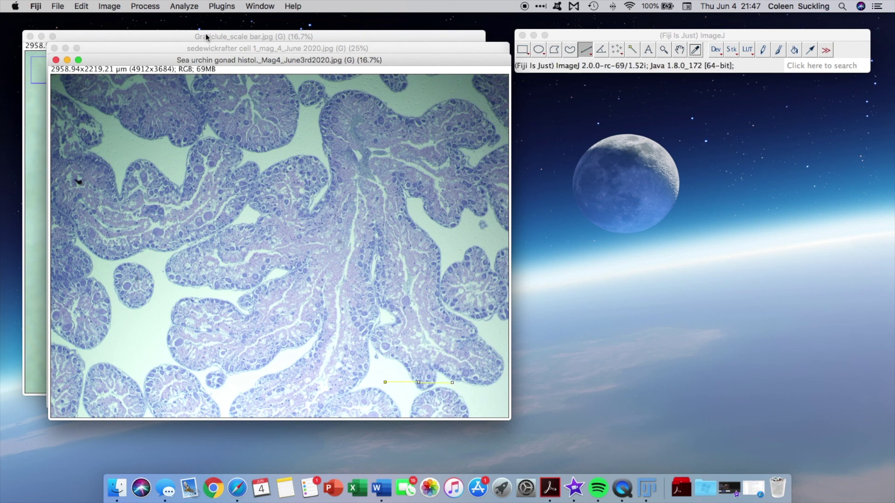
# Add a black 200 µm scale bar at the line selection, 24 pixels high with font size 84, no background, kept as an overlay.
pyautogui.click(189, 6)
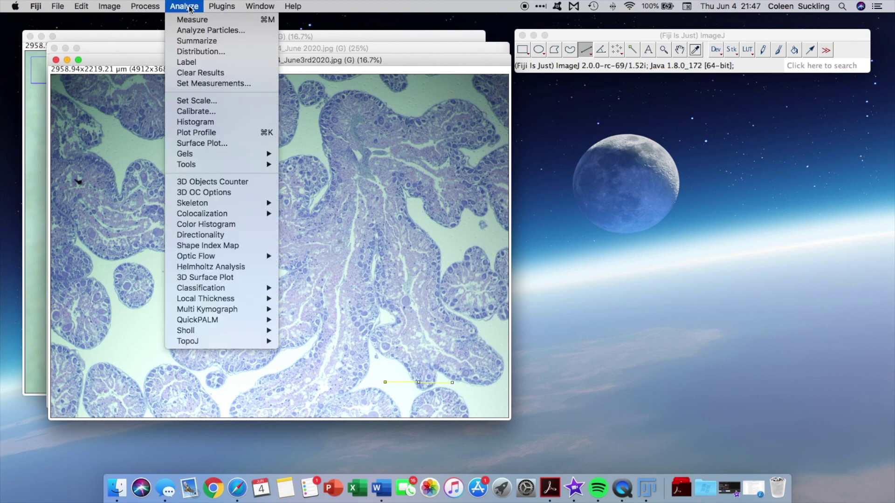
pyautogui.moveTo(257, 165)
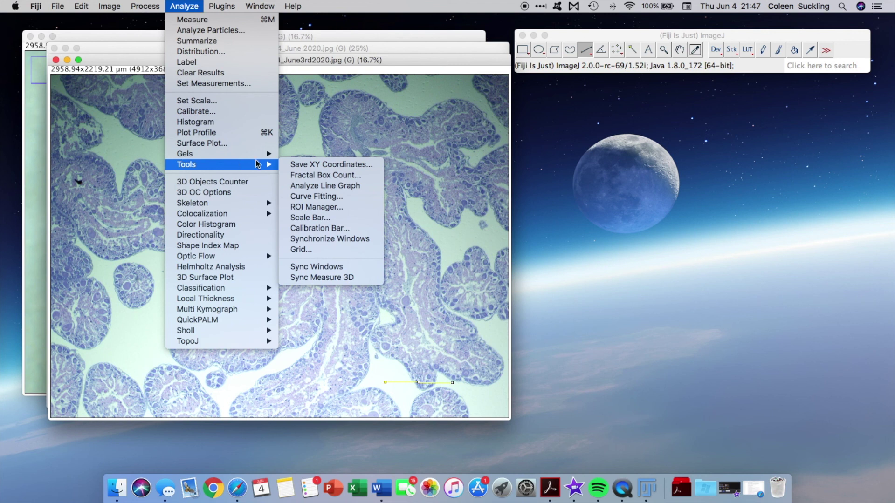
pyautogui.click(303, 218)
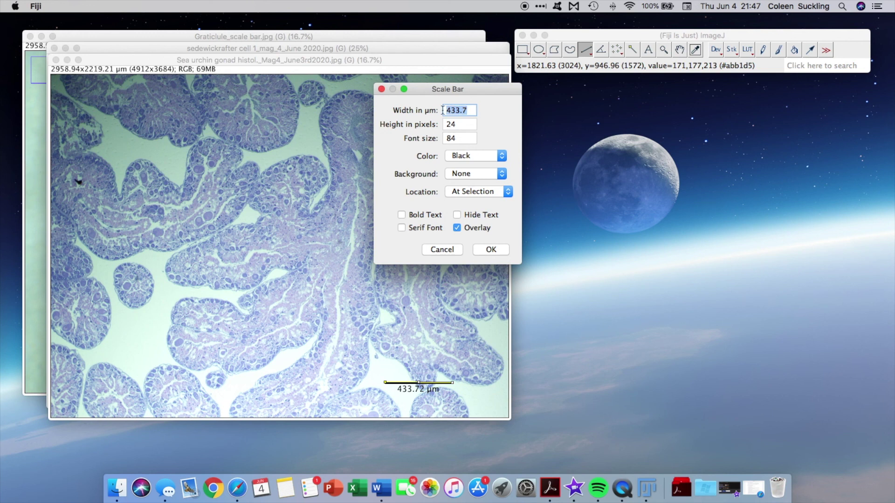
pyautogui.write('200')
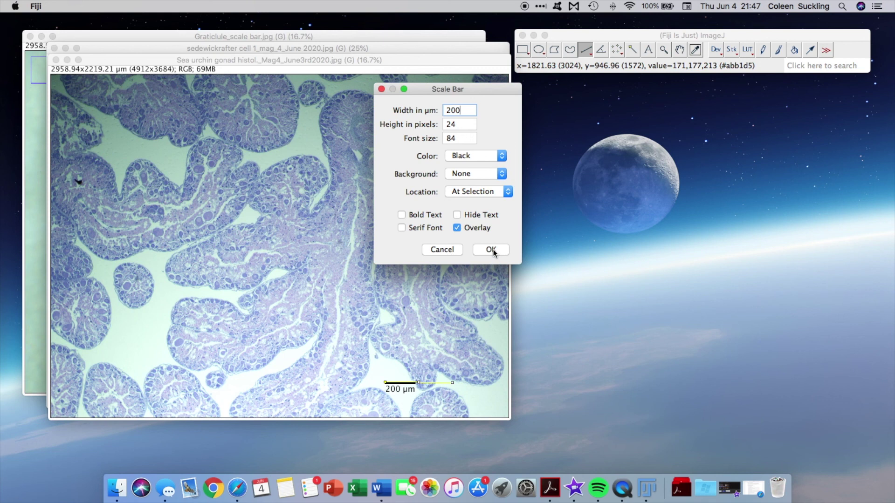
pyautogui.click(461, 230)
pyautogui.click(461, 230)
pyautogui.click(490, 250)
# Rearrange the image windows with the gonad histology image in front of the graticule image, and clear its line selection.
pyautogui.moveTo(219, 60); pyautogui.dragTo(422, 70)
pyautogui.click(354, 36)
pyautogui.moveTo(386, 32)
pyautogui.mouseDown()
pyautogui.moveTo(513, 39)
pyautogui.moveTo(643, 28)
pyautogui.moveTo(361, 33)
pyautogui.moveTo(370, 33)
pyautogui.mouseUp()
pyautogui.click(618, 81)
pyautogui.moveTo(617, 80); pyautogui.dragTo(432, 80)
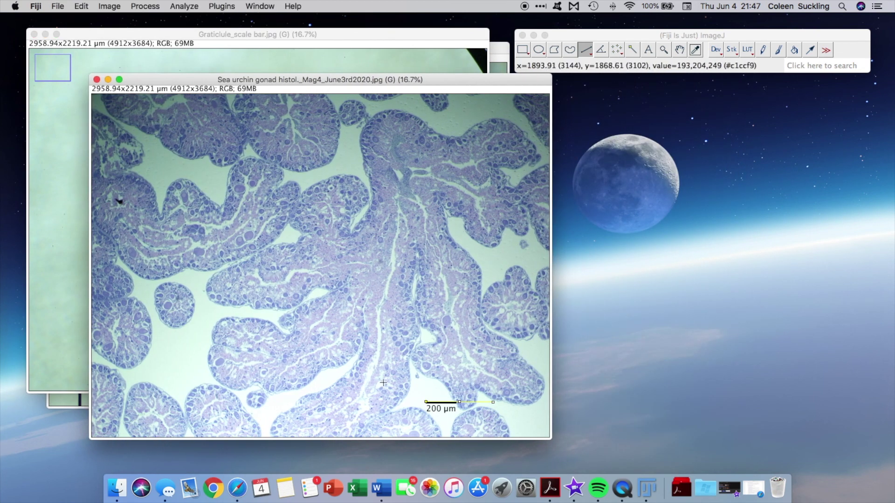
pyautogui.click(454, 369)
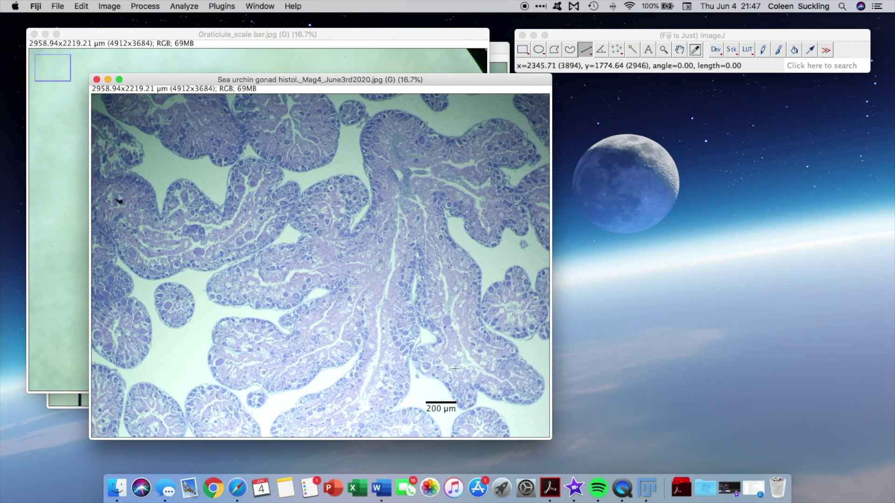